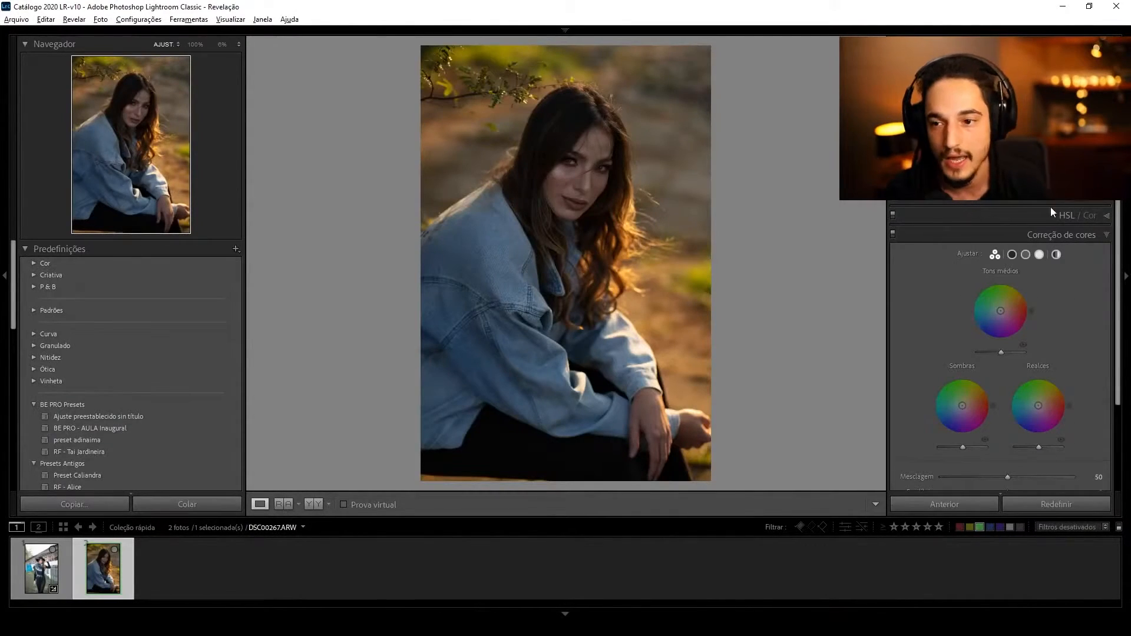
# - Try a magenta tint on the shadows in Correção de cores with hue 287 and saturation 37
pyautogui.click(1064, 236)
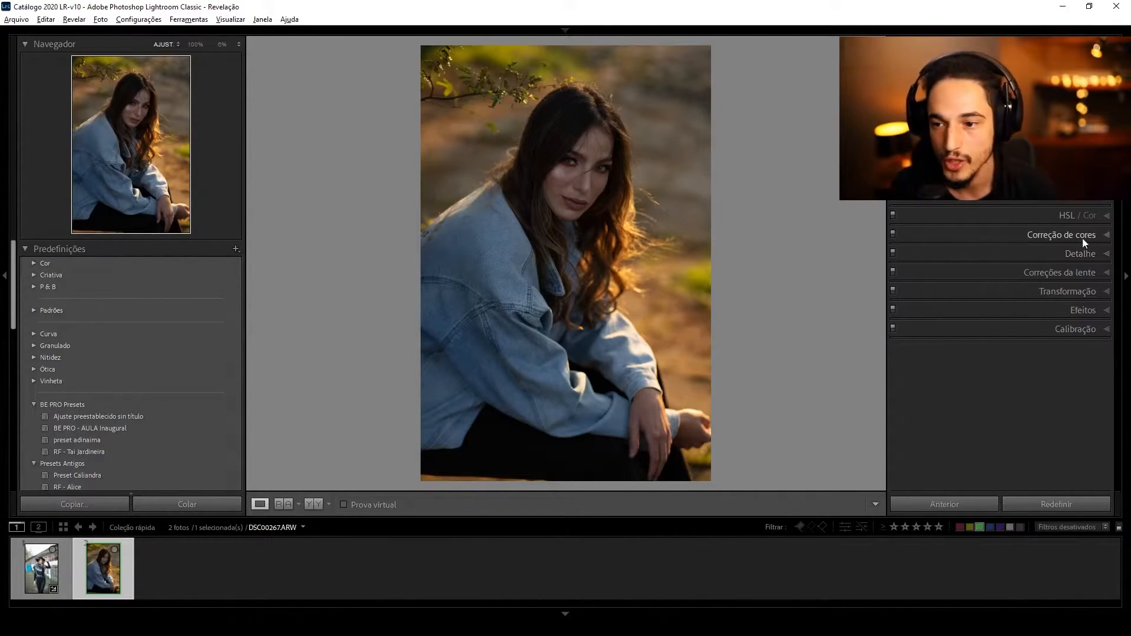
pyautogui.click(1049, 235)
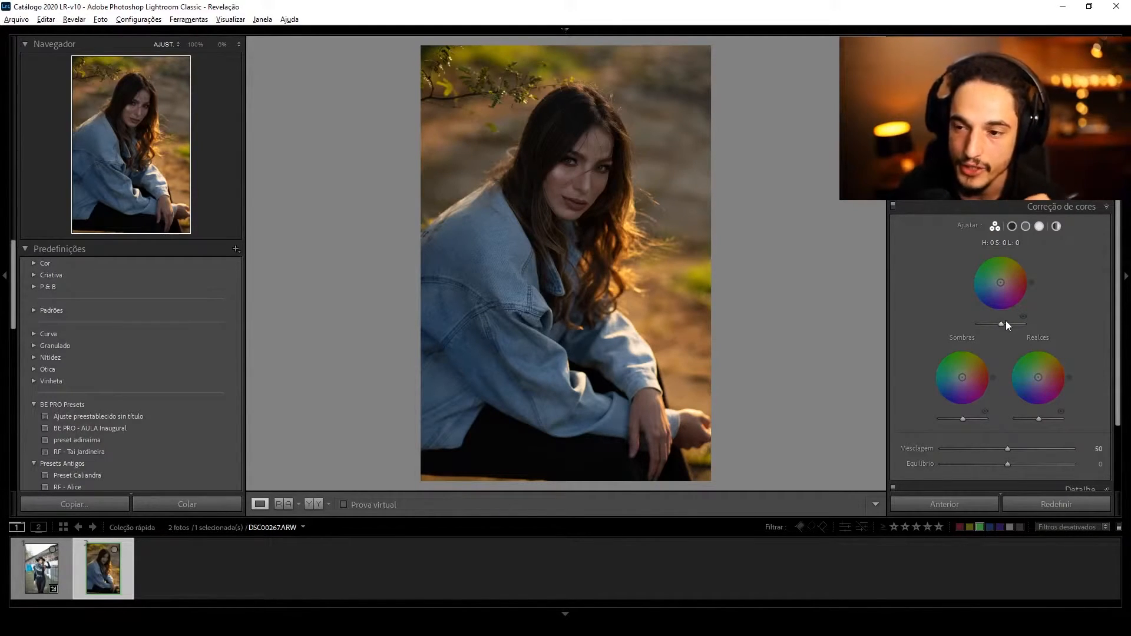
pyautogui.click(1012, 227)
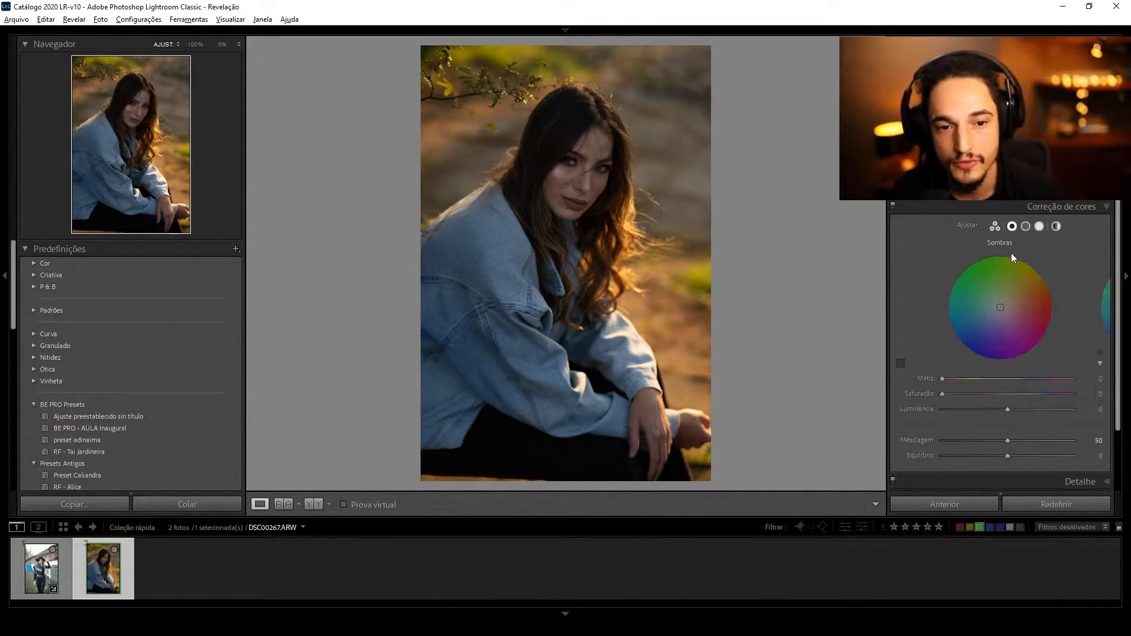
pyautogui.click(1100, 364)
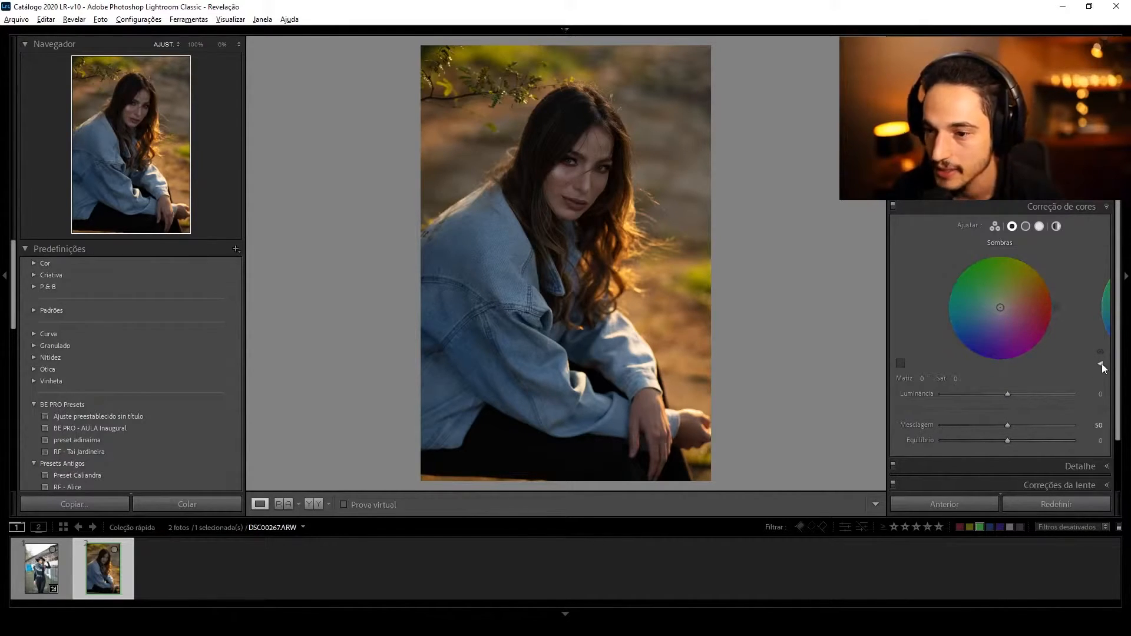
pyautogui.click(1102, 364)
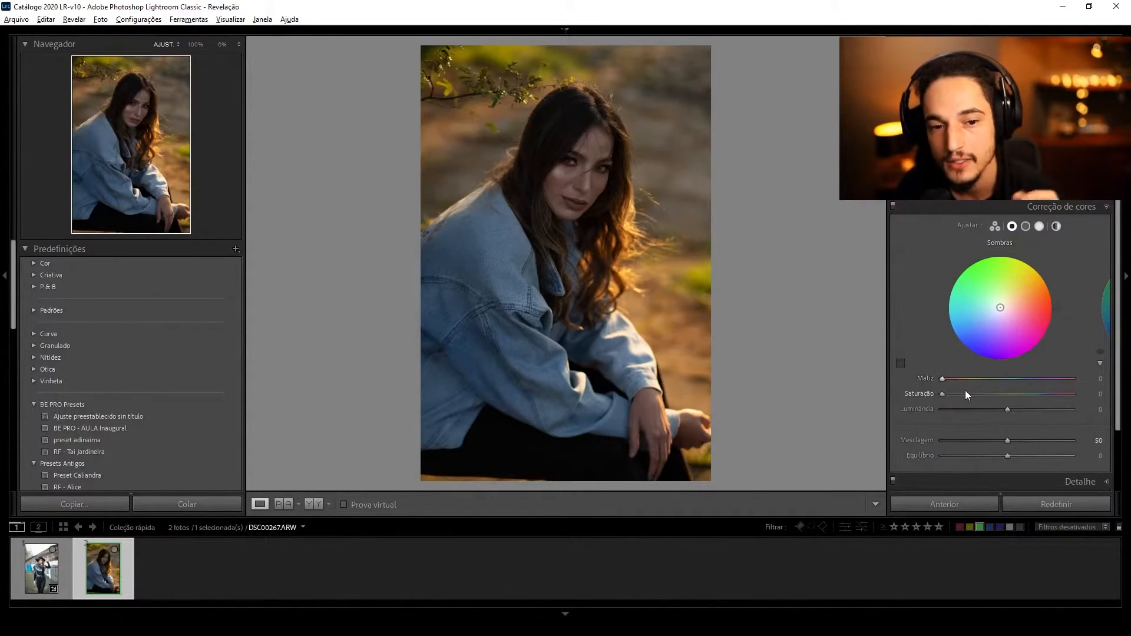
pyautogui.moveTo(992, 298)
pyautogui.mouseDown()
pyautogui.moveTo(966, 282)
pyautogui.moveTo(1024, 288)
pyautogui.moveTo(973, 306)
pyautogui.moveTo(1038, 327)
pyautogui.moveTo(975, 317)
pyautogui.moveTo(1021, 297)
pyautogui.moveTo(1003, 324)
pyautogui.mouseUp()
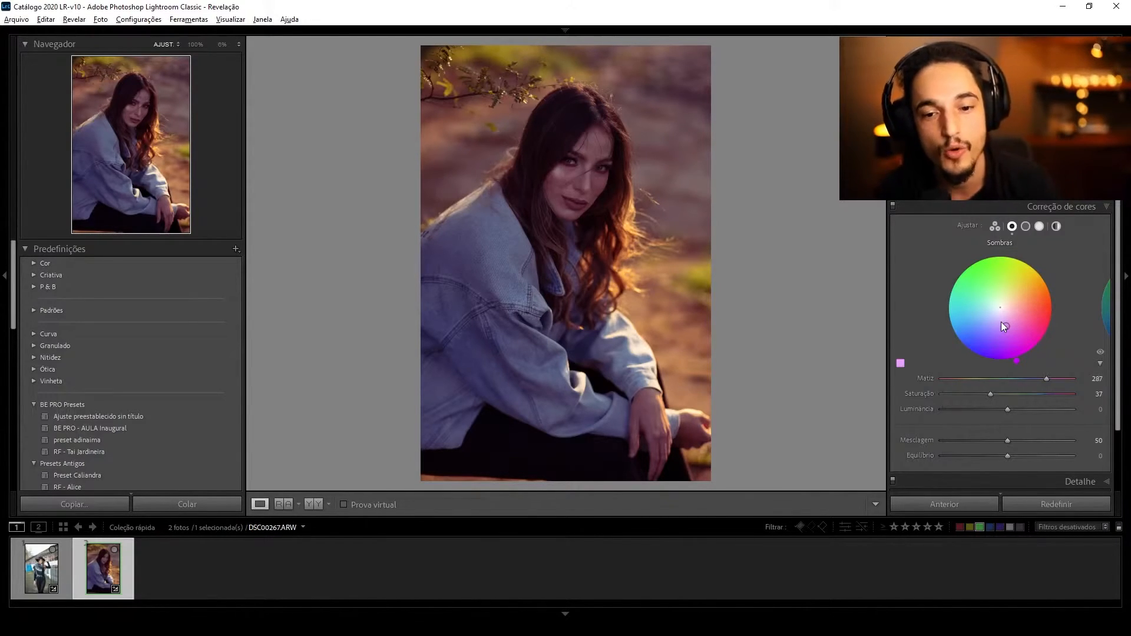
# - Try the photo in black and white, undo the conversion and reset the shadow tint to zero saturation
pyautogui.press('z')
pyautogui.press('z')
pyautogui.press('v')
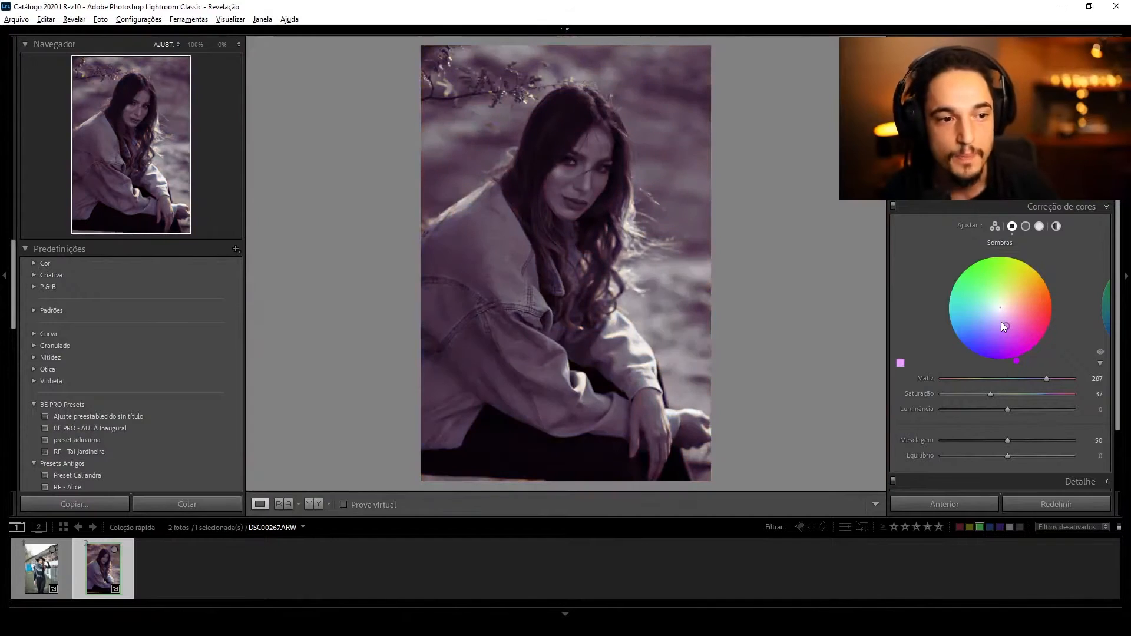
pyautogui.hotkey('ctrl', 'z')
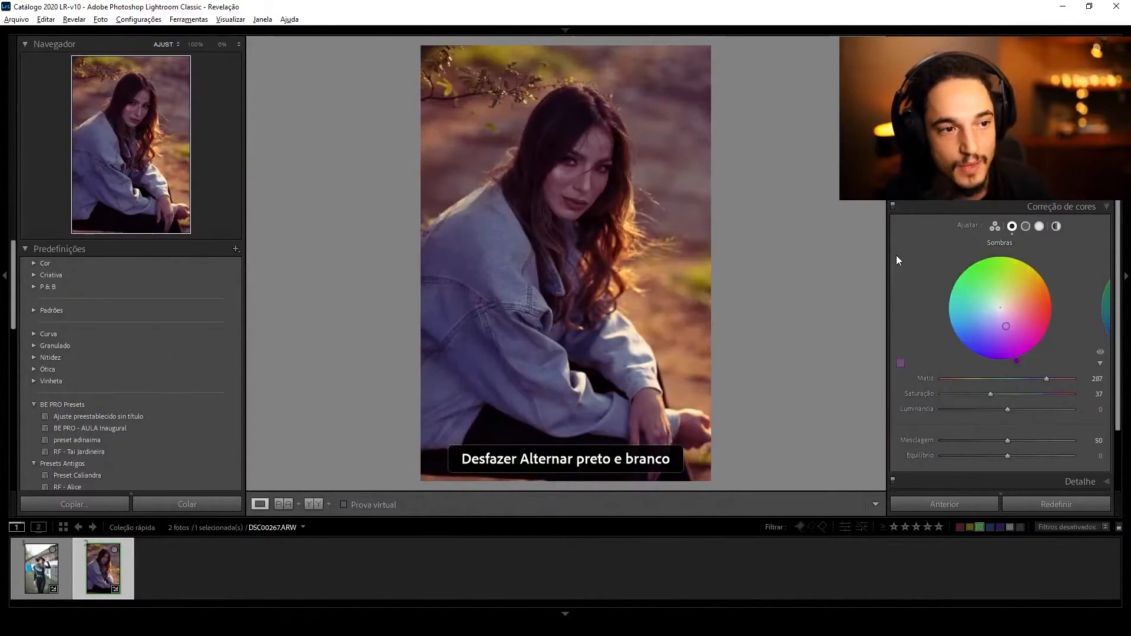
pyautogui.doubleClick(1006, 328)
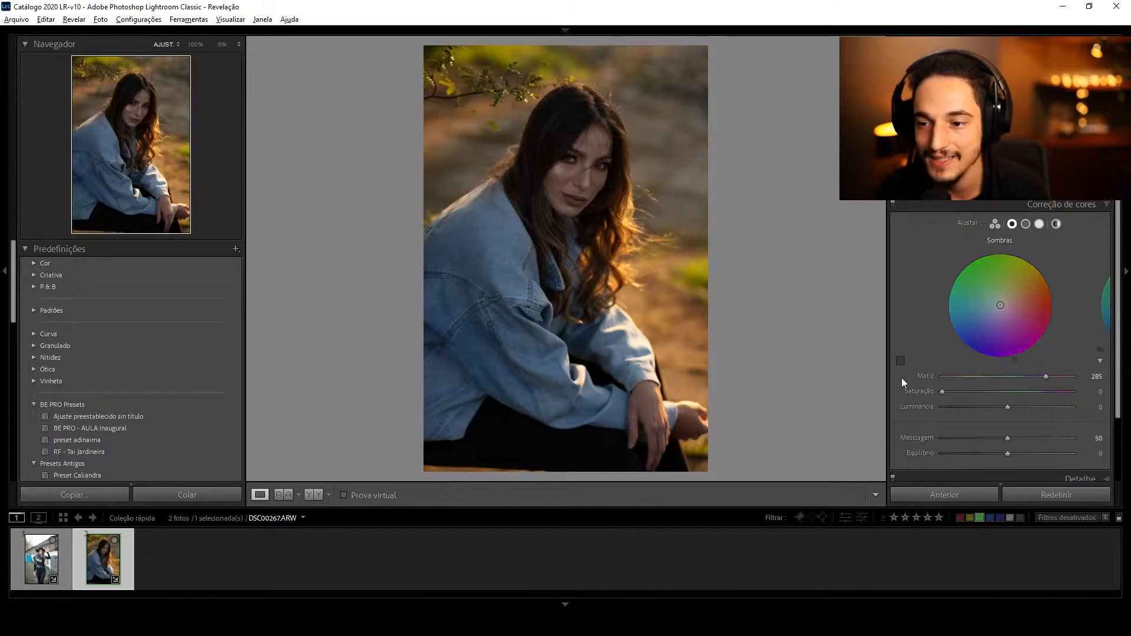
# - Examine the HSL saturation and luminance sliders and the yellow adjustments in the per-colour view
pyautogui.click(1066, 207)
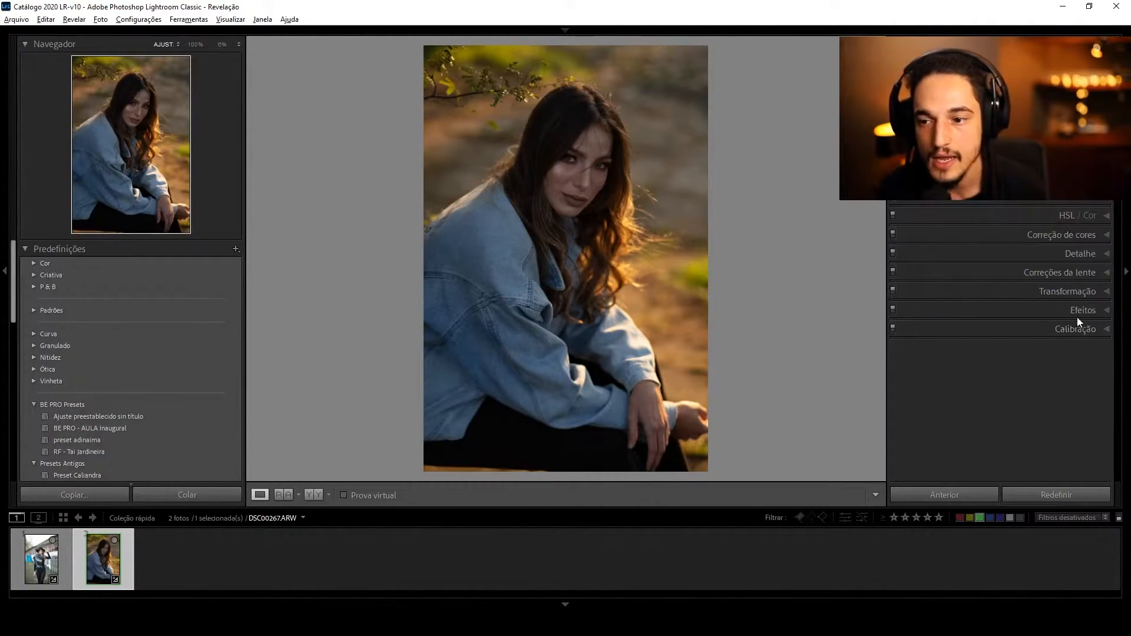
pyautogui.click(1059, 219)
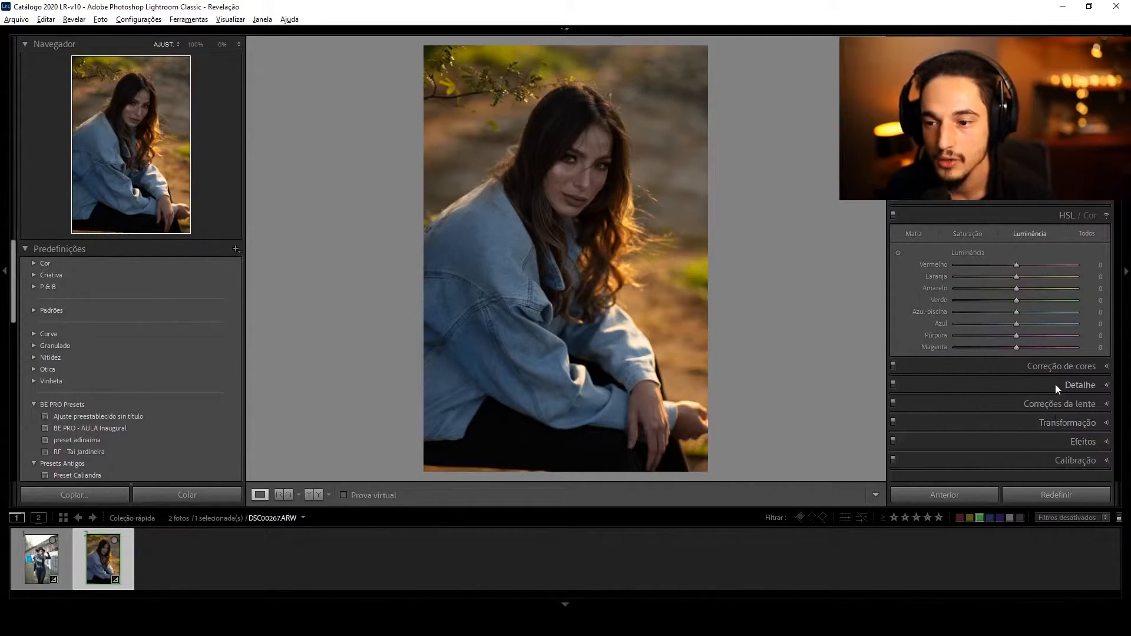
pyautogui.click(968, 234)
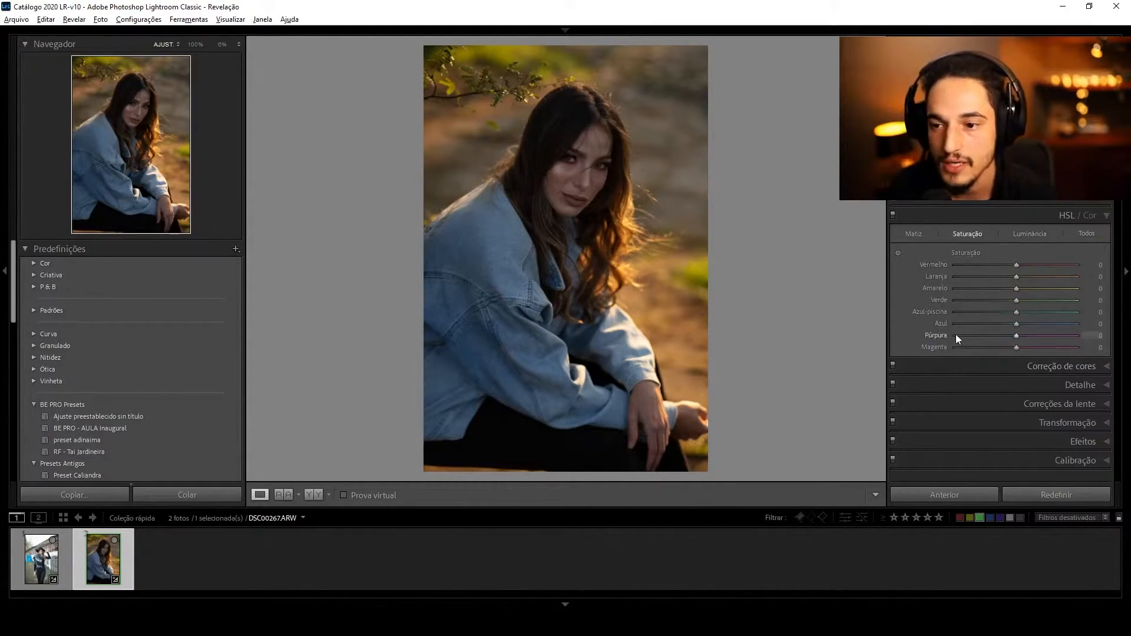
pyautogui.click(1089, 216)
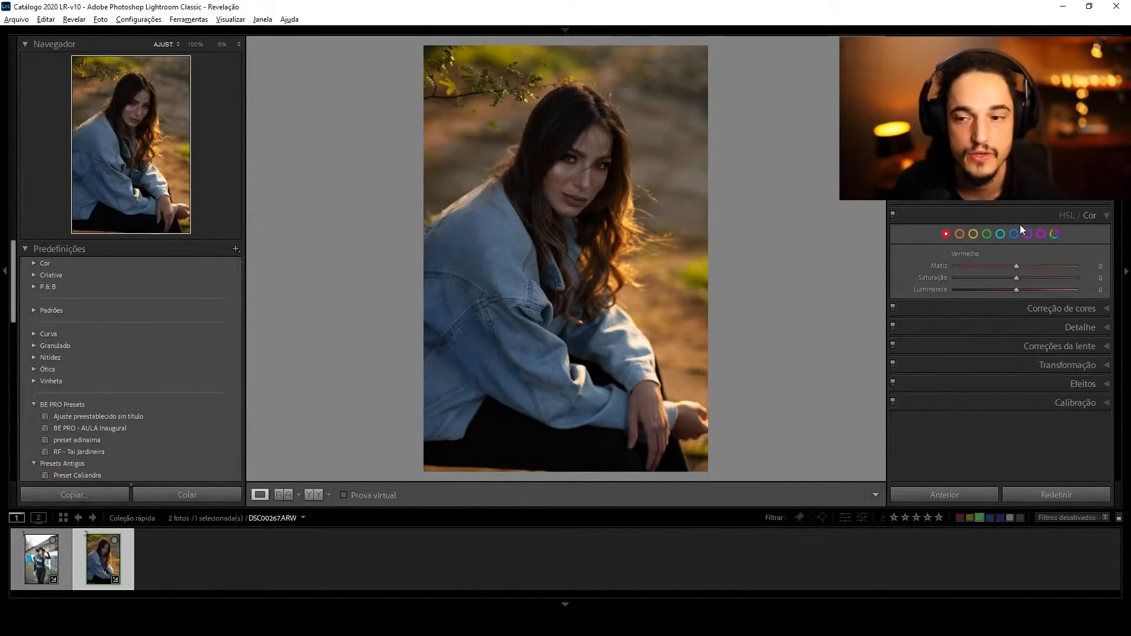
pyautogui.click(974, 237)
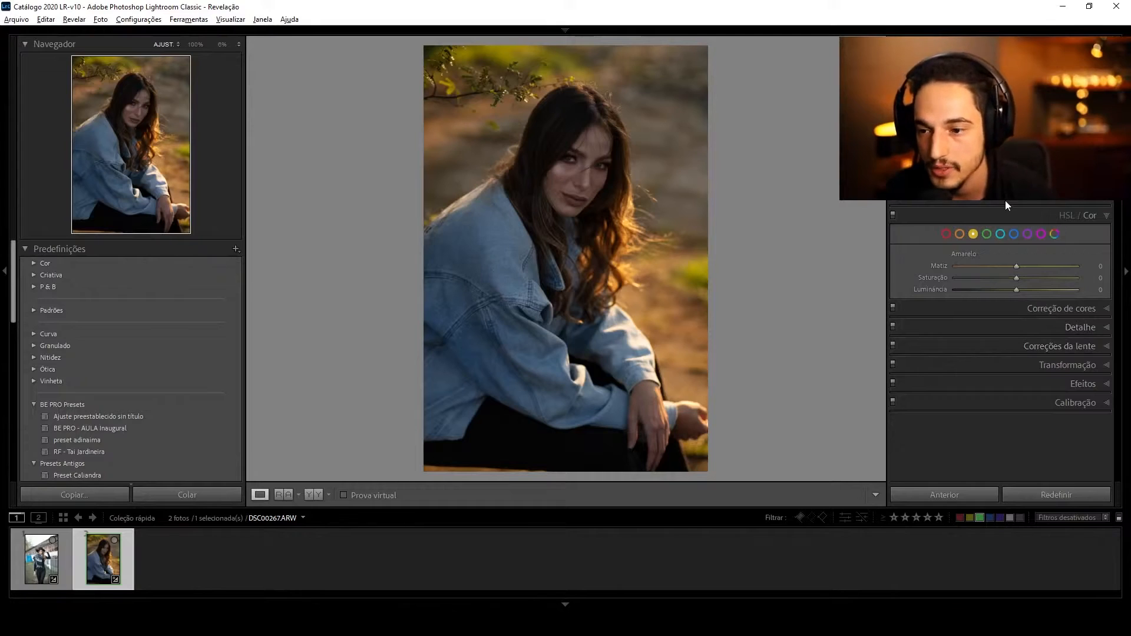
pyautogui.click(997, 220)
# - Examine the midtones, highlights, three-way and shadows views of Correção de cores, and collapse the shadows' hue and saturation sliders
pyautogui.click(1048, 234)
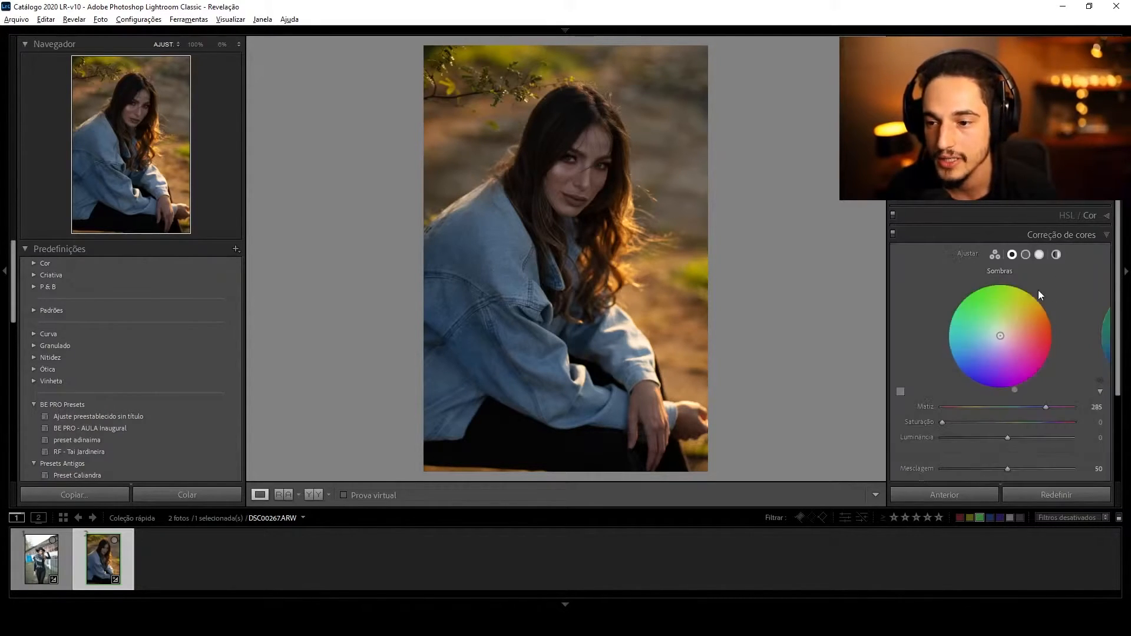
pyautogui.click(1025, 256)
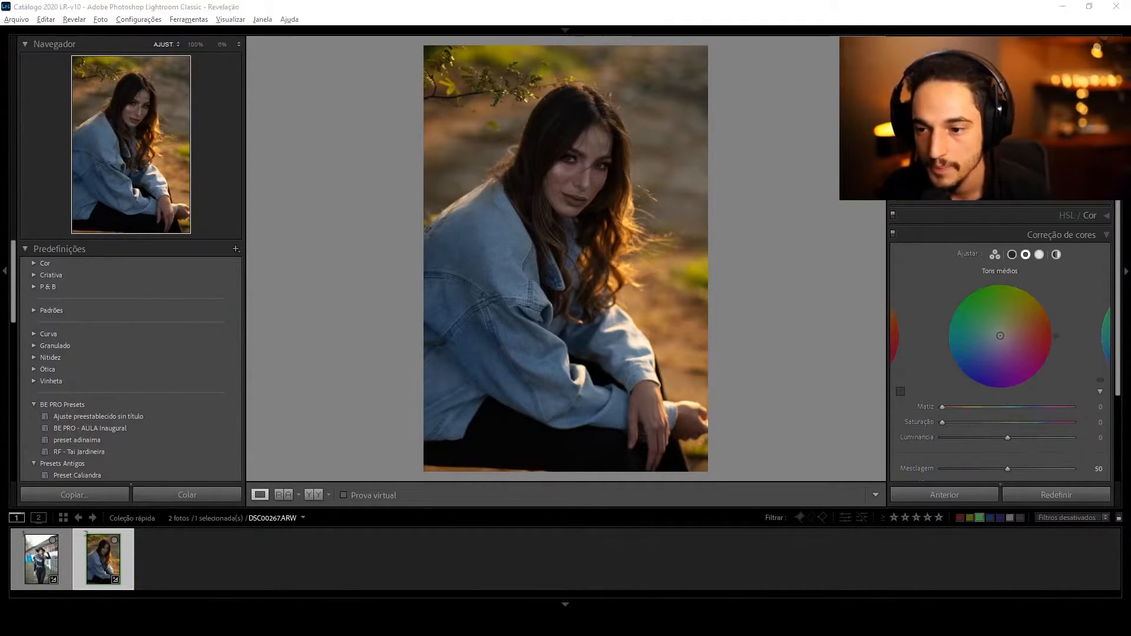
pyautogui.click(1039, 256)
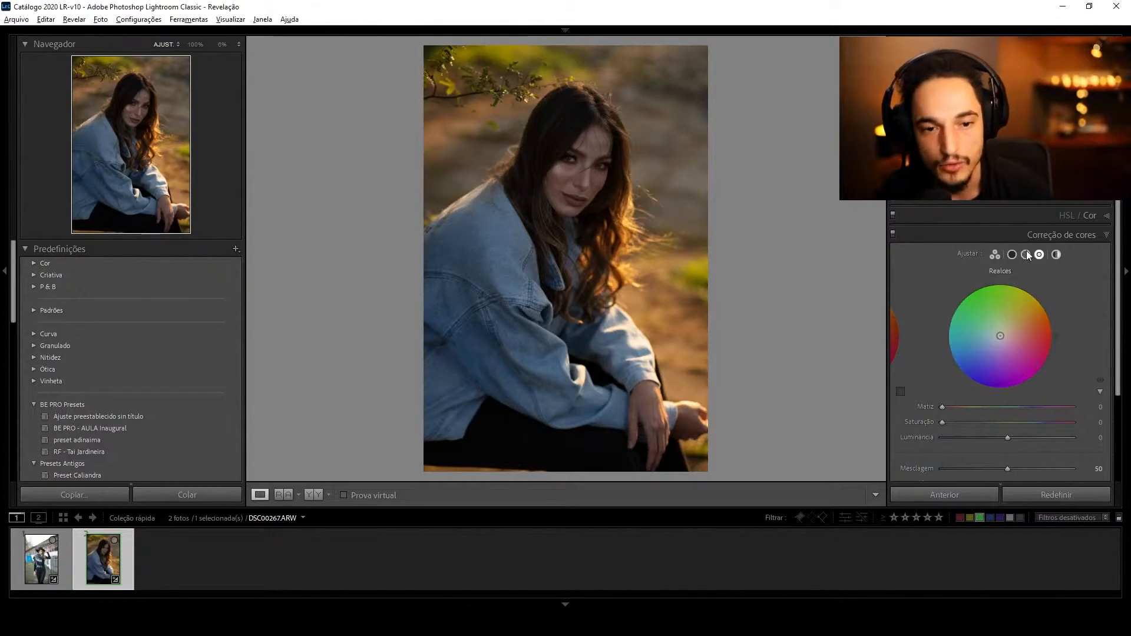
pyautogui.click(996, 254)
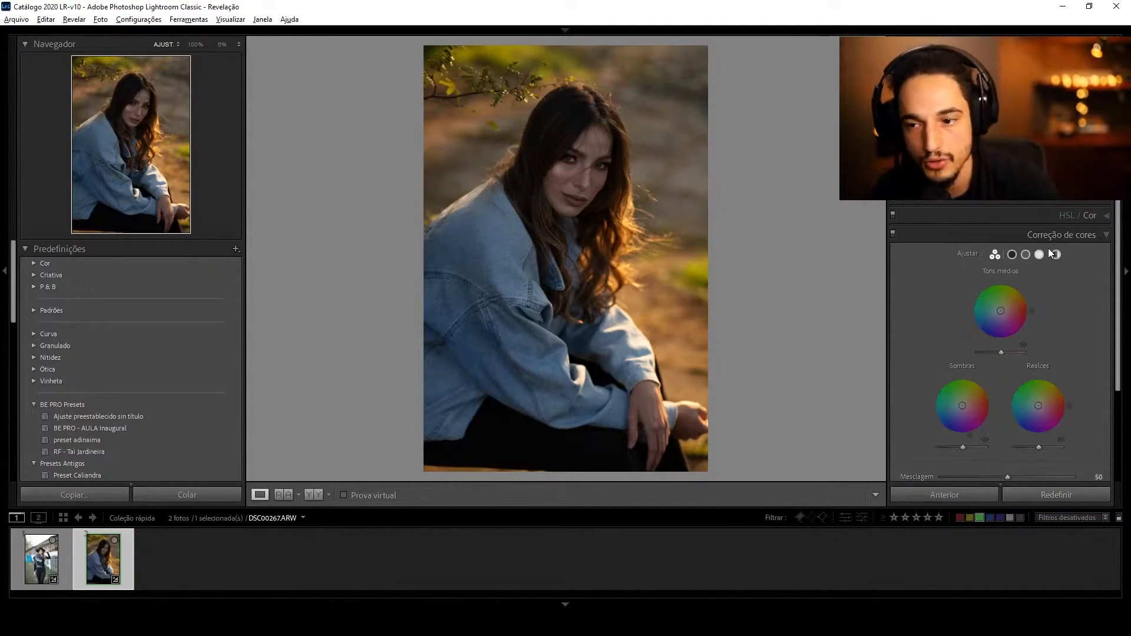
pyautogui.click(1011, 255)
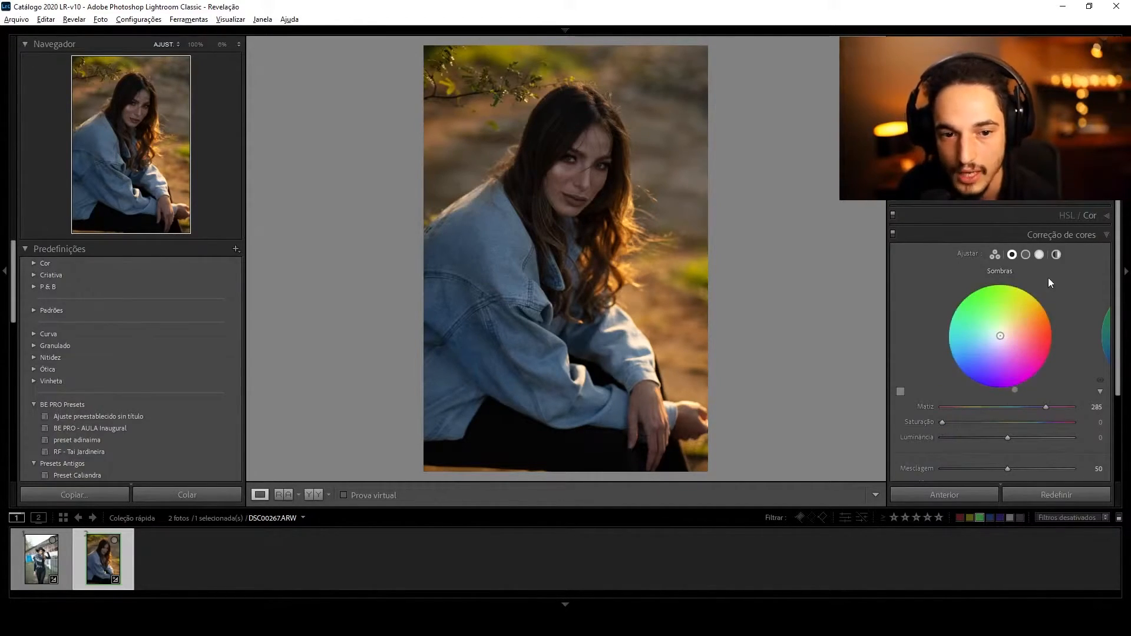
pyautogui.click(995, 254)
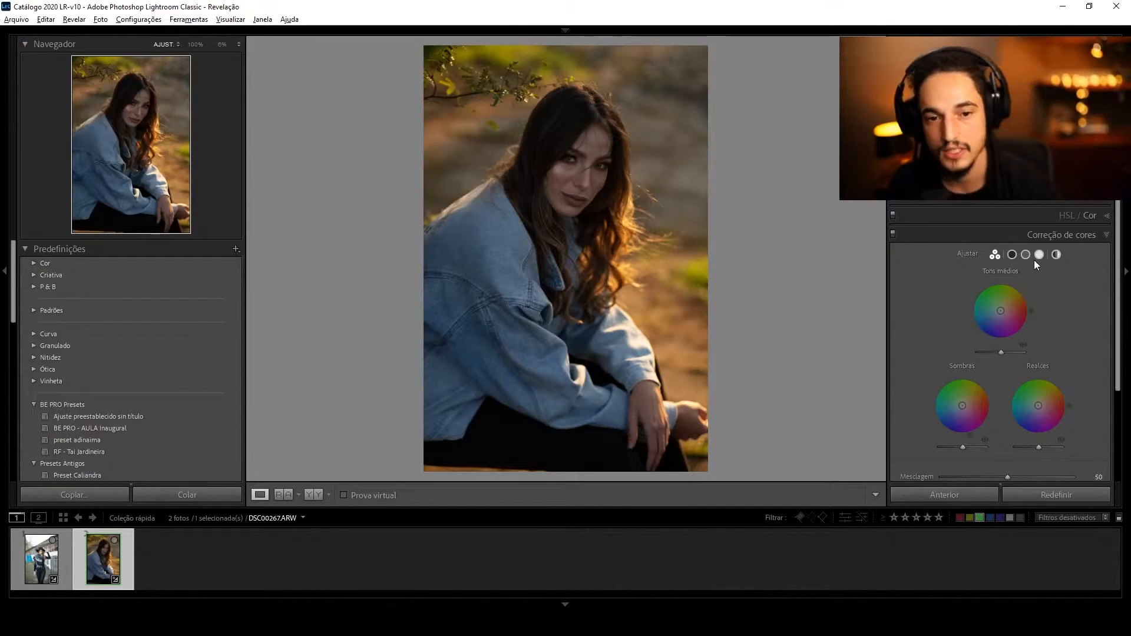
pyautogui.click(1014, 255)
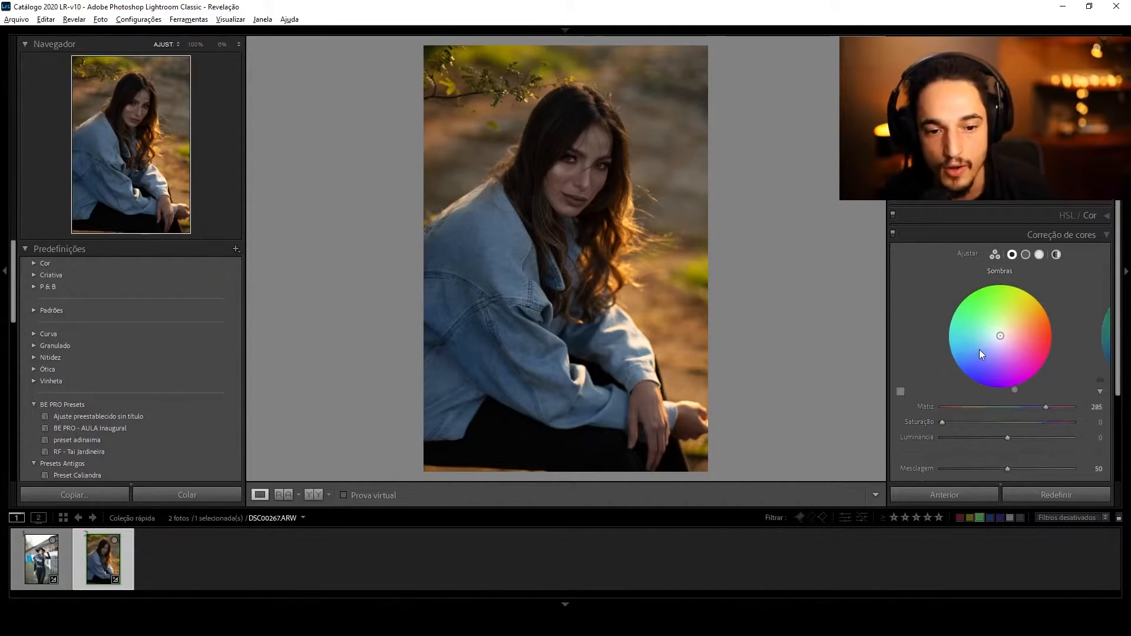
pyautogui.click(1100, 392)
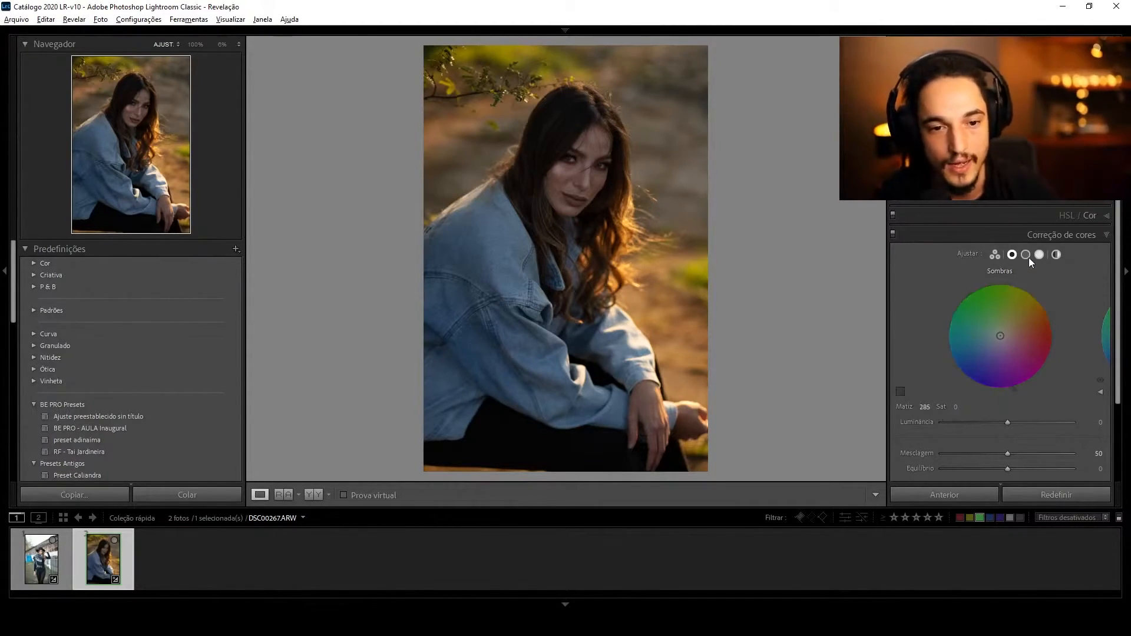
# - Try magenta, green and blue tints on the shadows, ending on a faint blue with hue 225 and saturation 4
pyautogui.scroll(-1, 1041, 331)
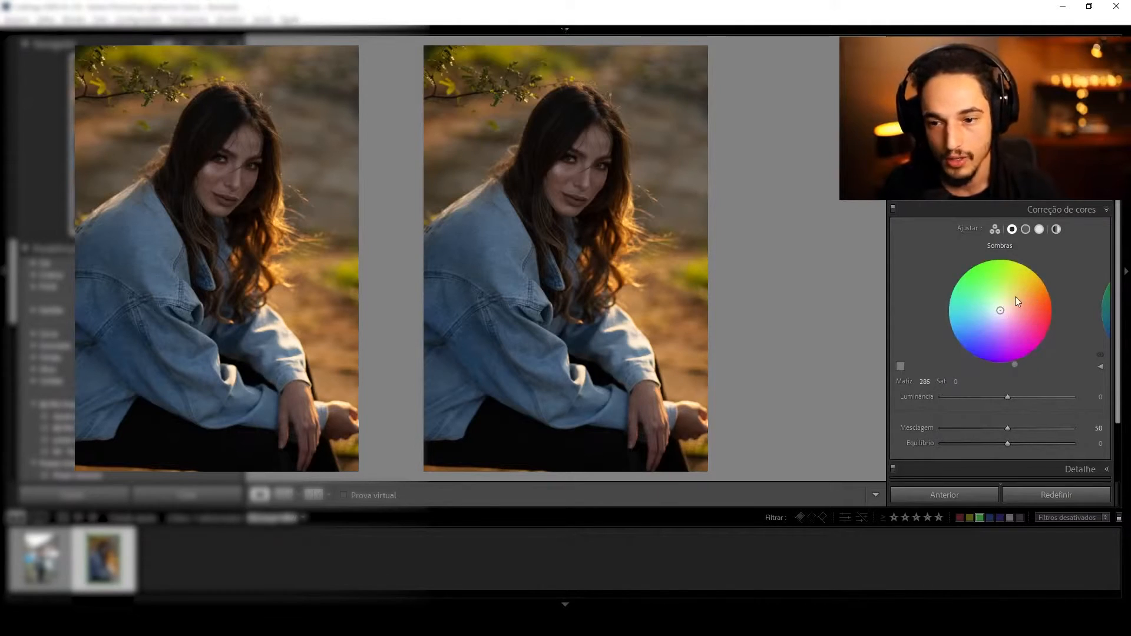
pyautogui.moveTo(1001, 309); pyautogui.dragTo(1013, 336)
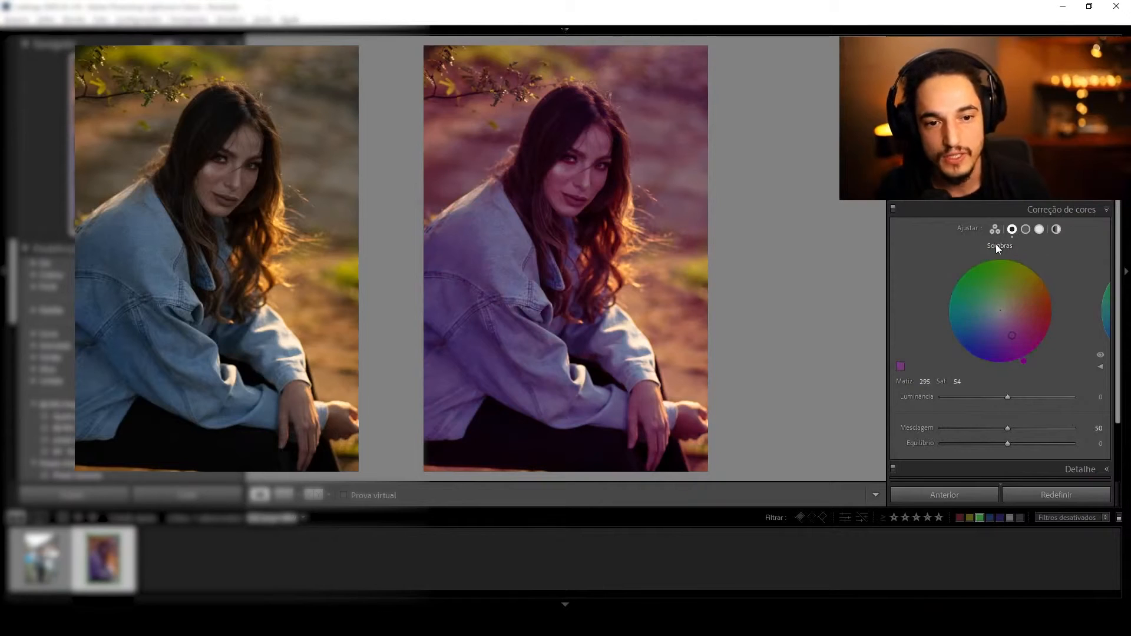
pyautogui.moveTo(1001, 264); pyautogui.dragTo(998, 263)
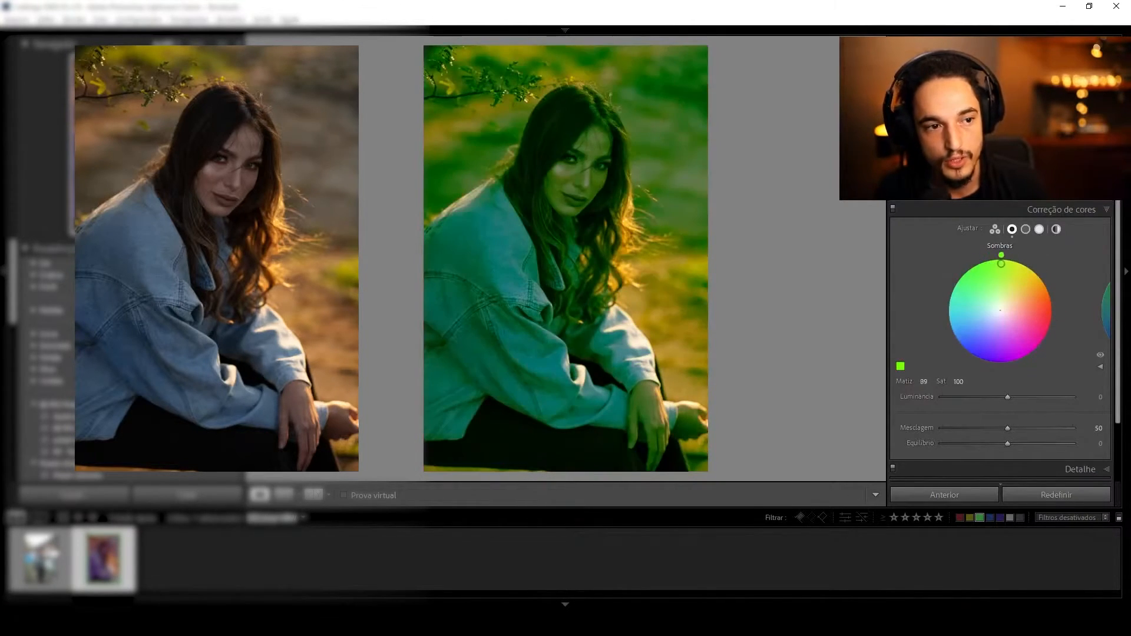
pyautogui.moveTo(955, 301); pyautogui.dragTo(974, 303)
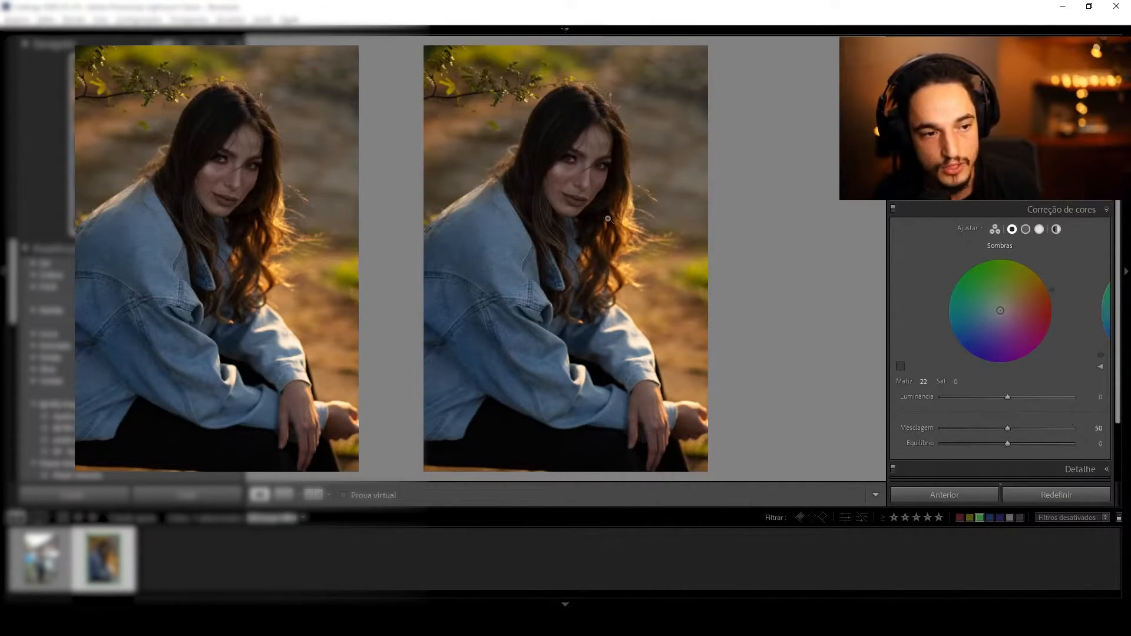
pyautogui.moveTo(1000, 311); pyautogui.dragTo(986, 335)
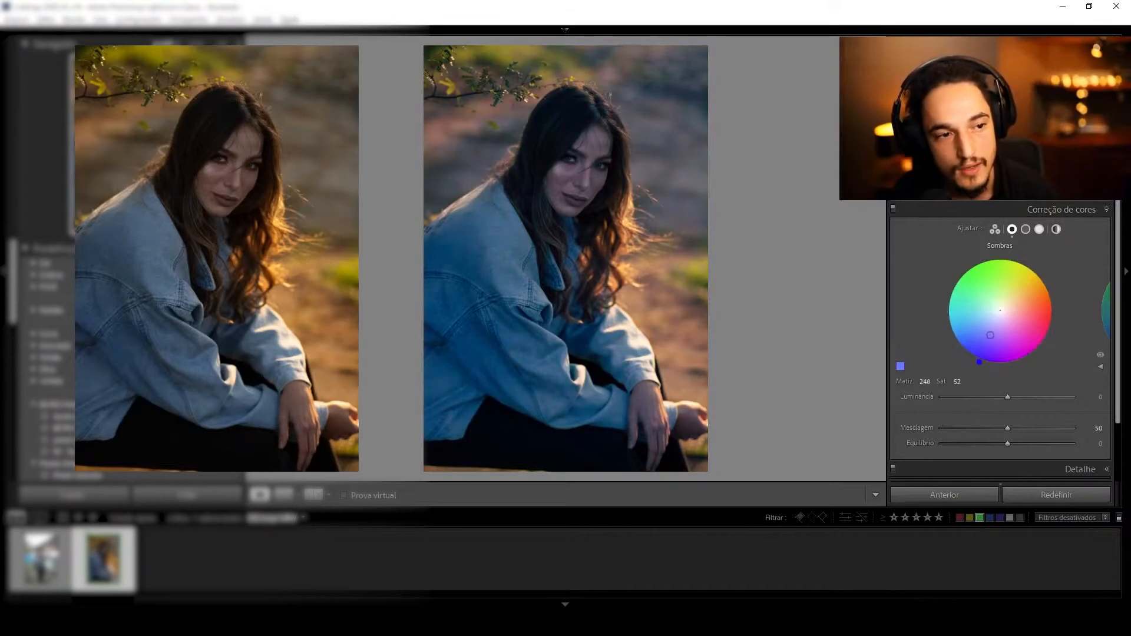
# - Try a green tint on the midtones with hue 151 and saturation 34, clear it and view the highlights wheel
pyautogui.click(1026, 229)
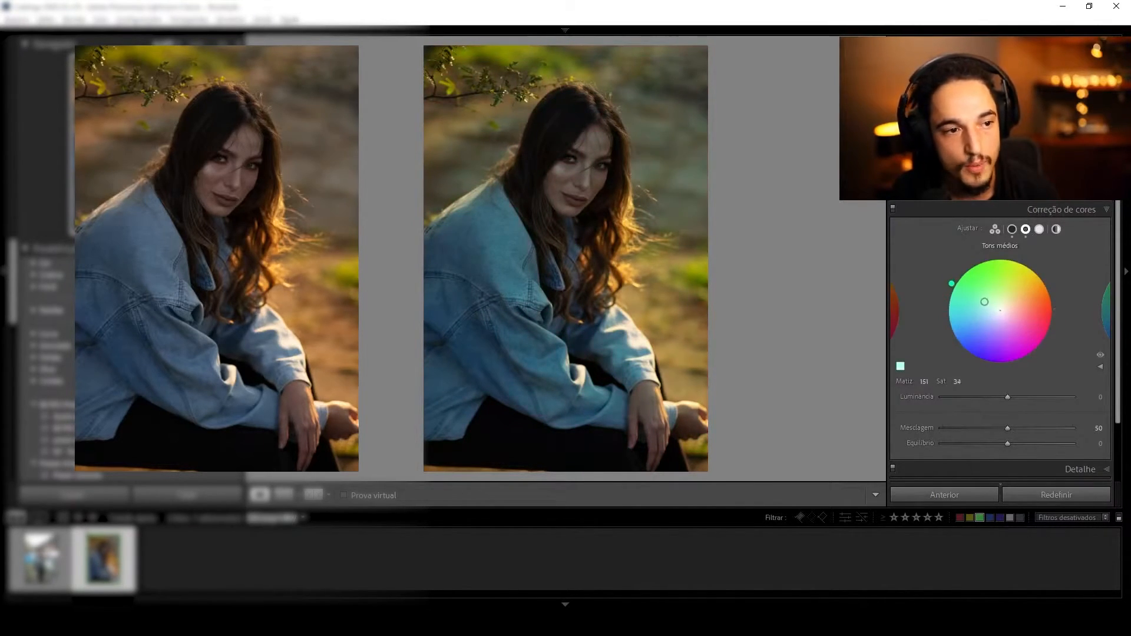
pyautogui.moveTo(1007, 284); pyautogui.dragTo(1000, 311)
pyautogui.click(1039, 229)
# - Try a blue global tint with hue 238 and saturation 13, and reset its saturation to zero
pyautogui.click(1056, 230)
pyautogui.moveTo(1000, 311); pyautogui.dragTo(997, 316)
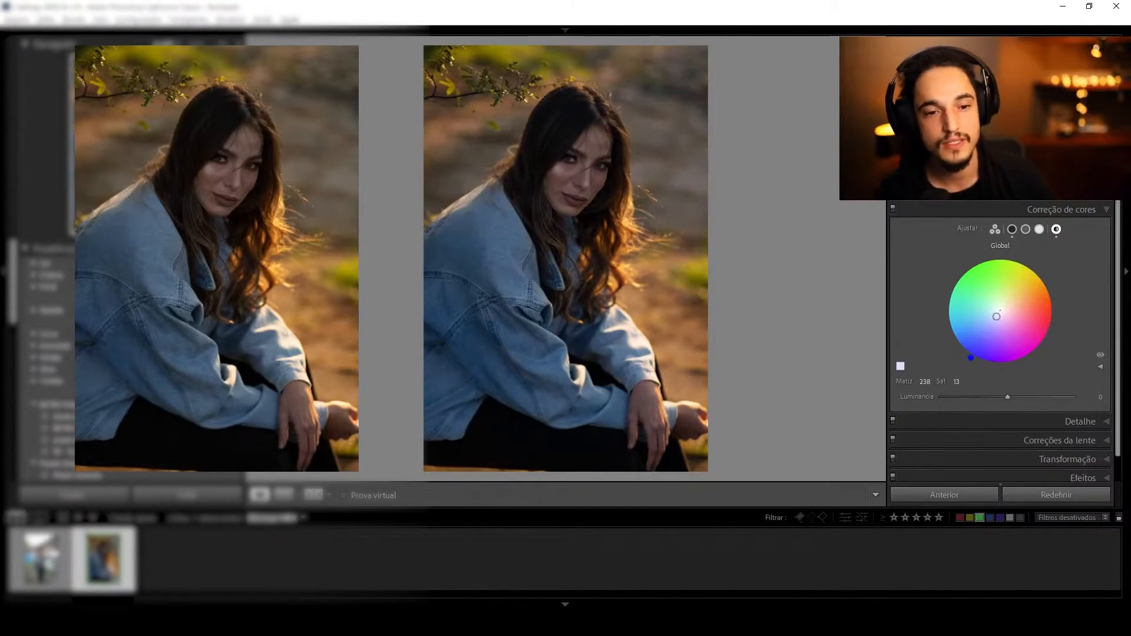
pyautogui.doubleClick(1000, 313)
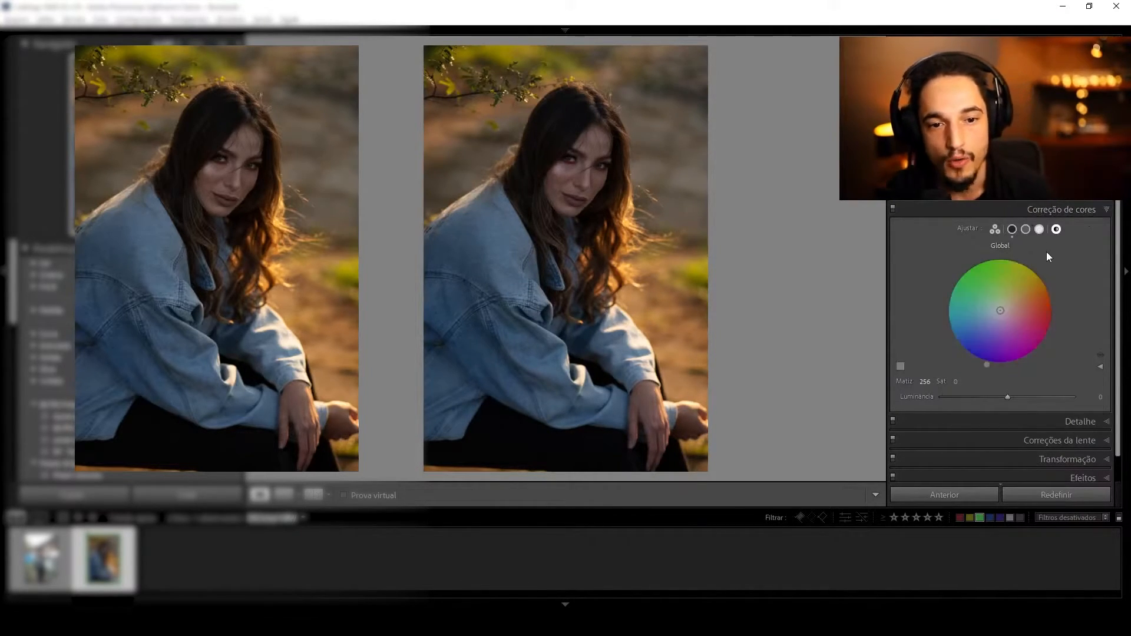
# - Compare the midtones, global, shadows and highlights wheels and the controls each one offers
pyautogui.click(1026, 229)
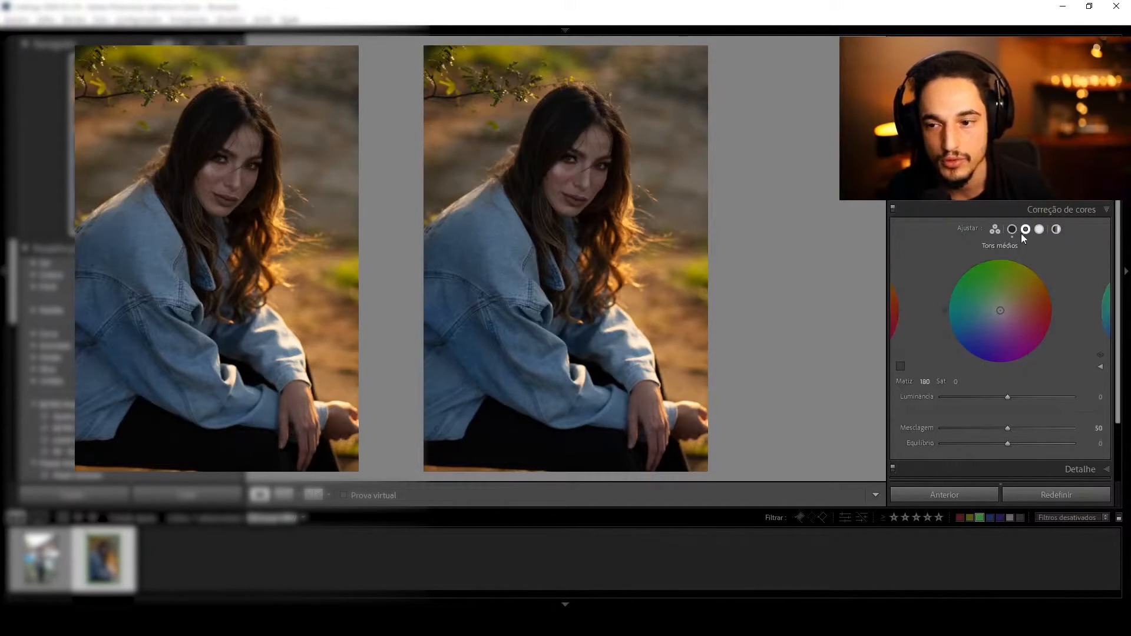
pyautogui.click(1058, 230)
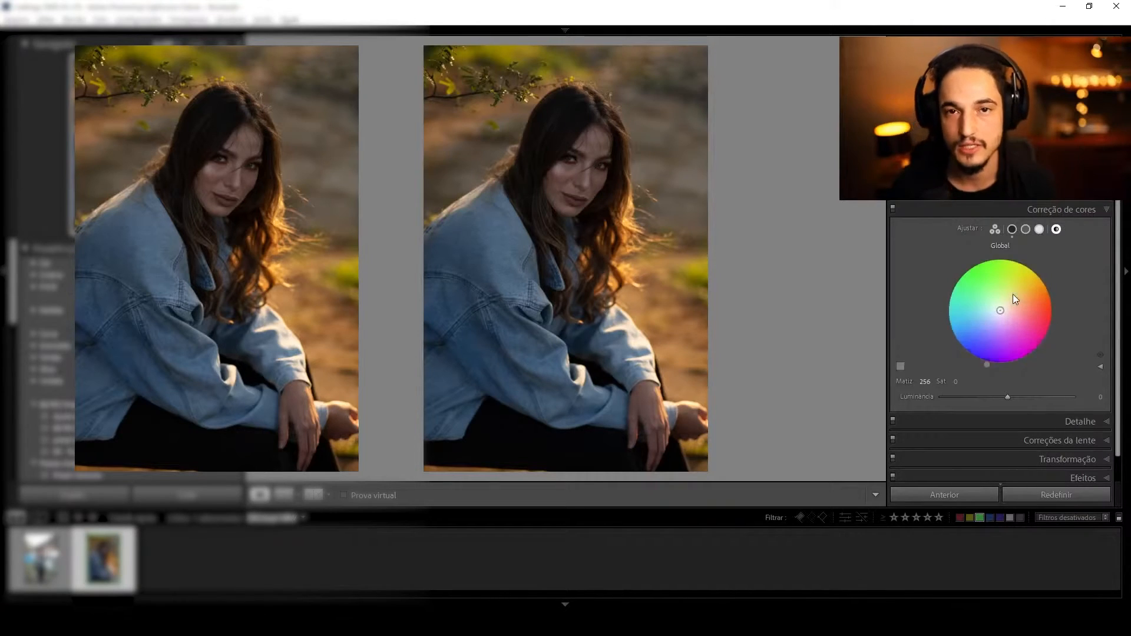
pyautogui.click(1012, 230)
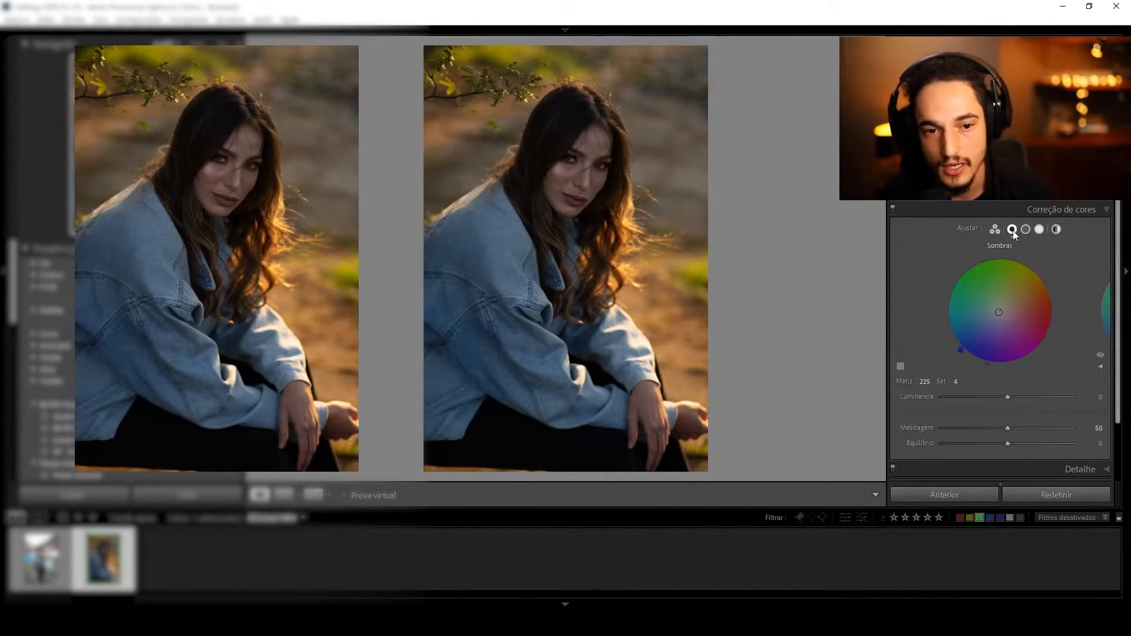
pyautogui.click(1039, 230)
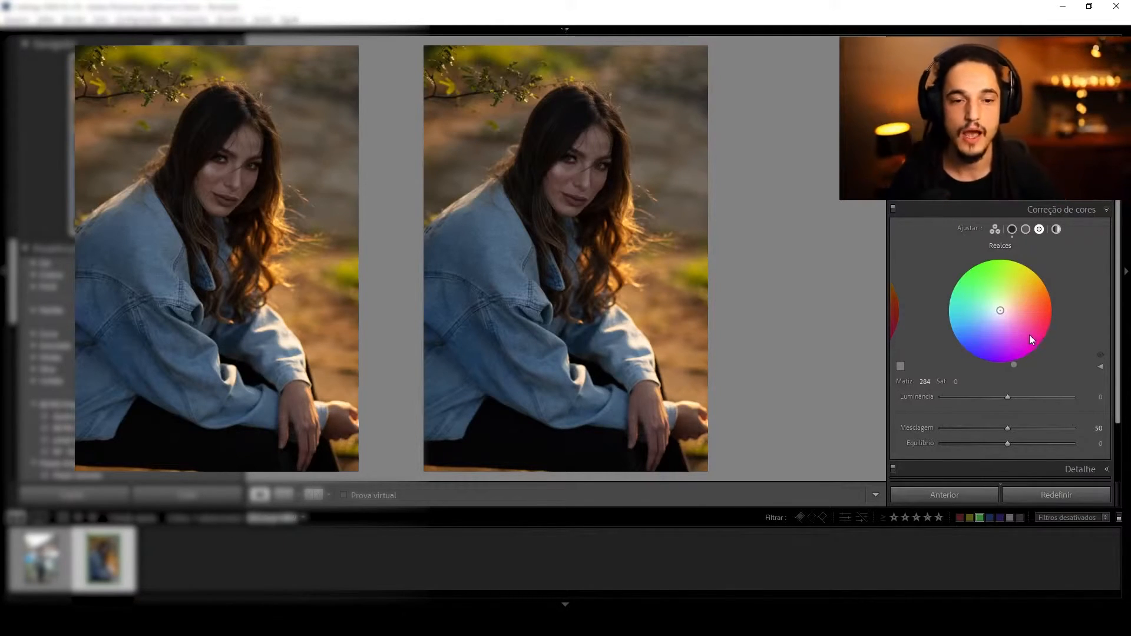
pyautogui.click(1056, 229)
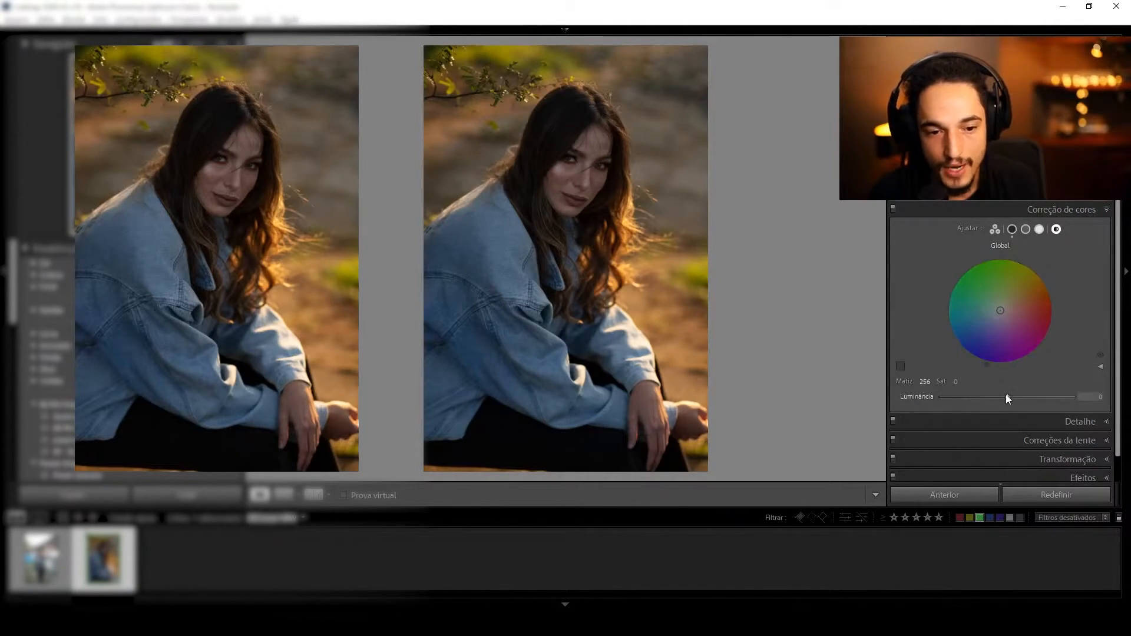
# - Try global luminance values of +100, +17 and -31, and reset the luminance to zero
pyautogui.moveTo(1009, 397); pyautogui.dragTo(1082, 392)
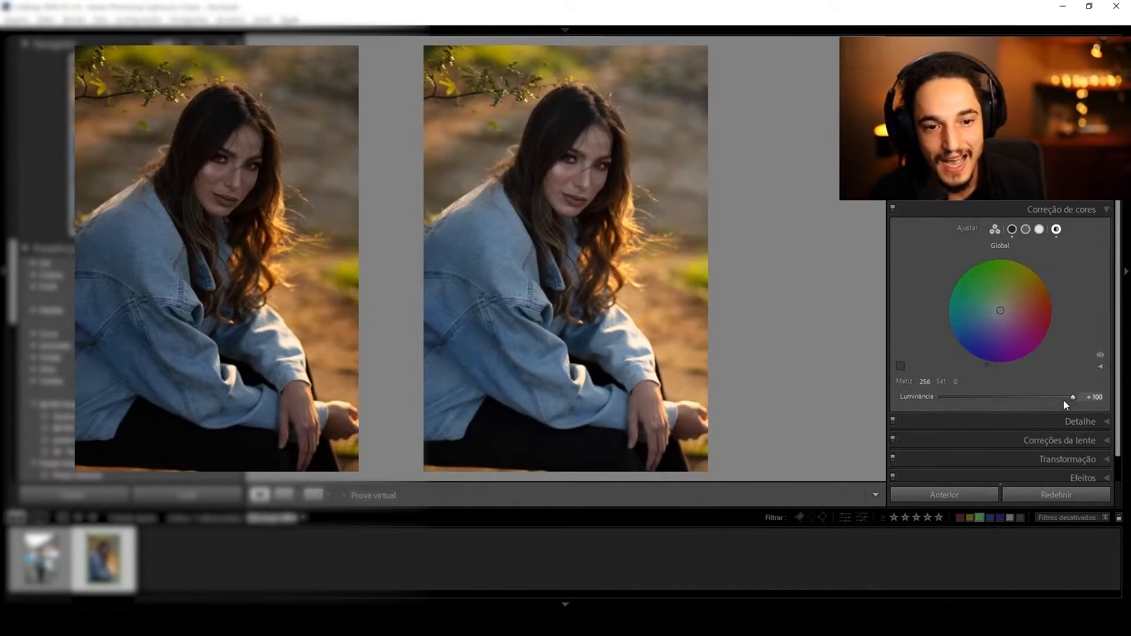
pyautogui.moveTo(1070, 395); pyautogui.dragTo(1017, 402)
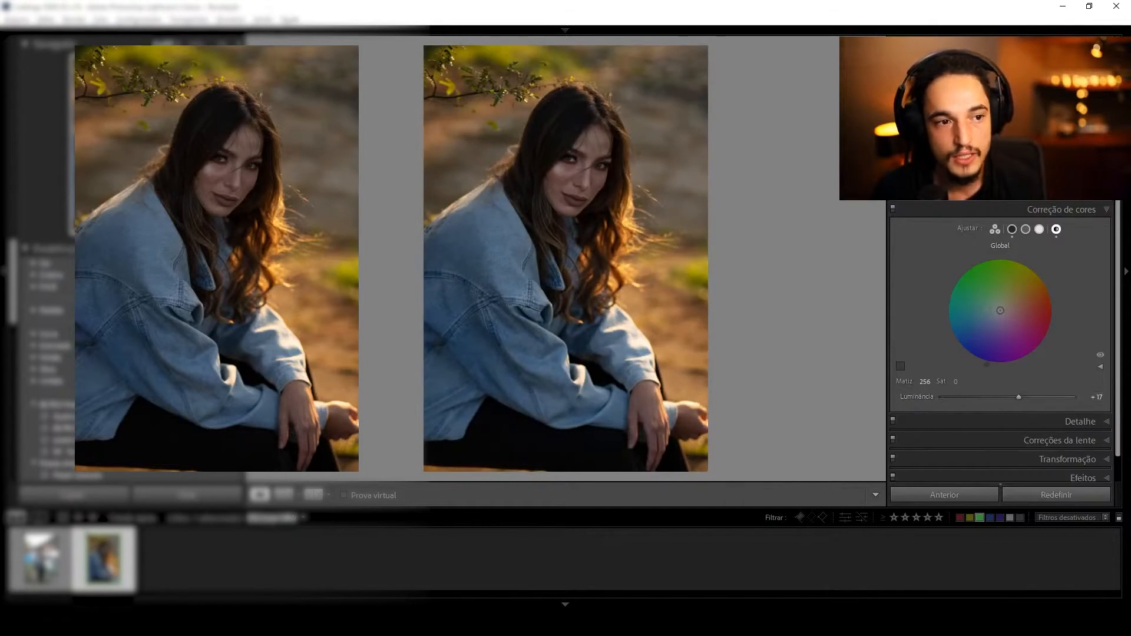
pyautogui.scroll(1, 1075, 238)
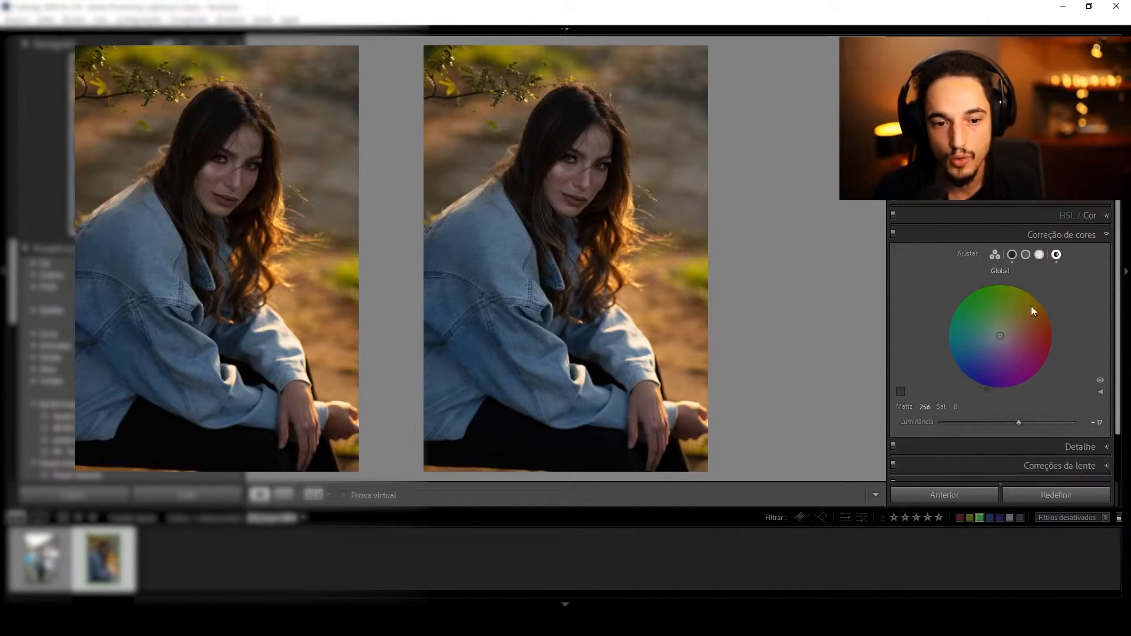
pyautogui.moveTo(1019, 422); pyautogui.dragTo(987, 423)
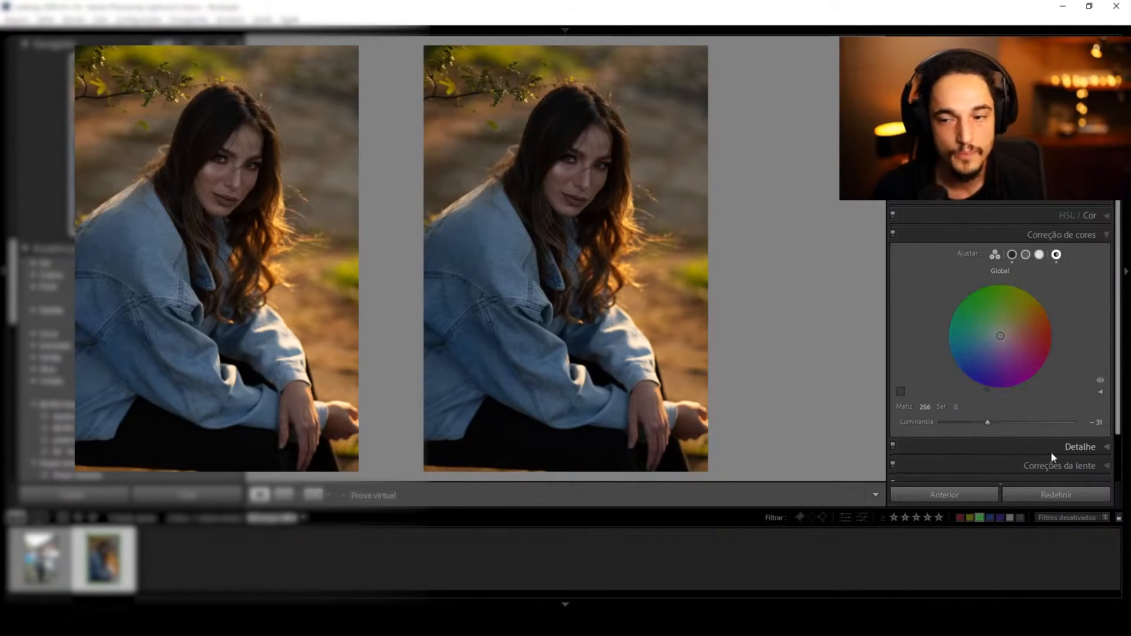
pyautogui.doubleClick(987, 423)
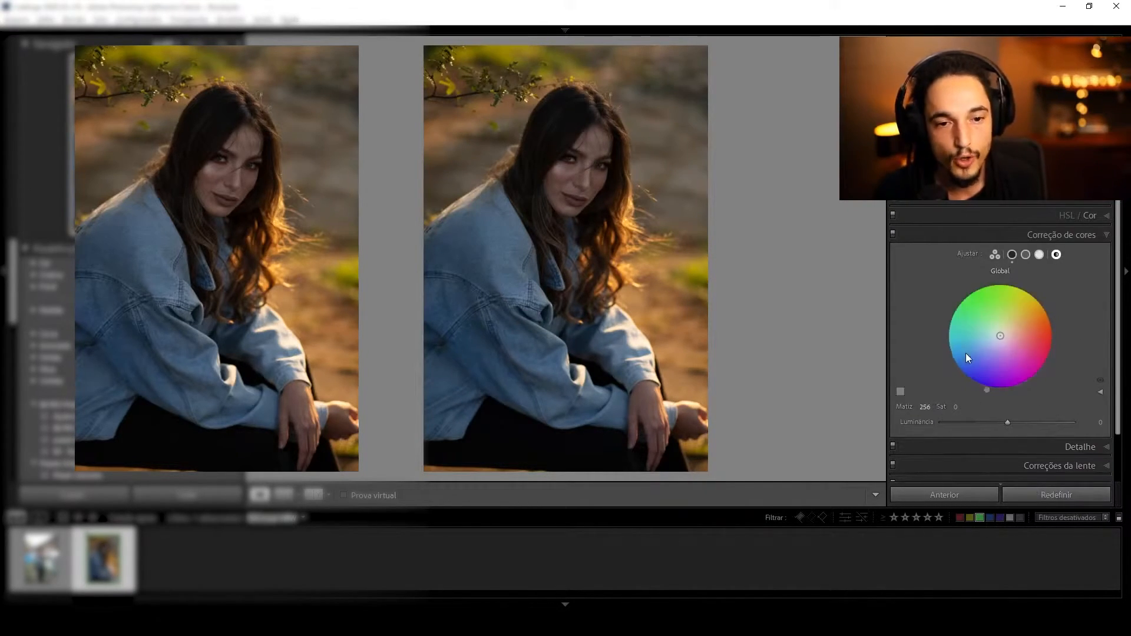
# - Sample a warm orange tone from the photo as the global tint, with hue 40 and saturation 63
pyautogui.click(899, 391)
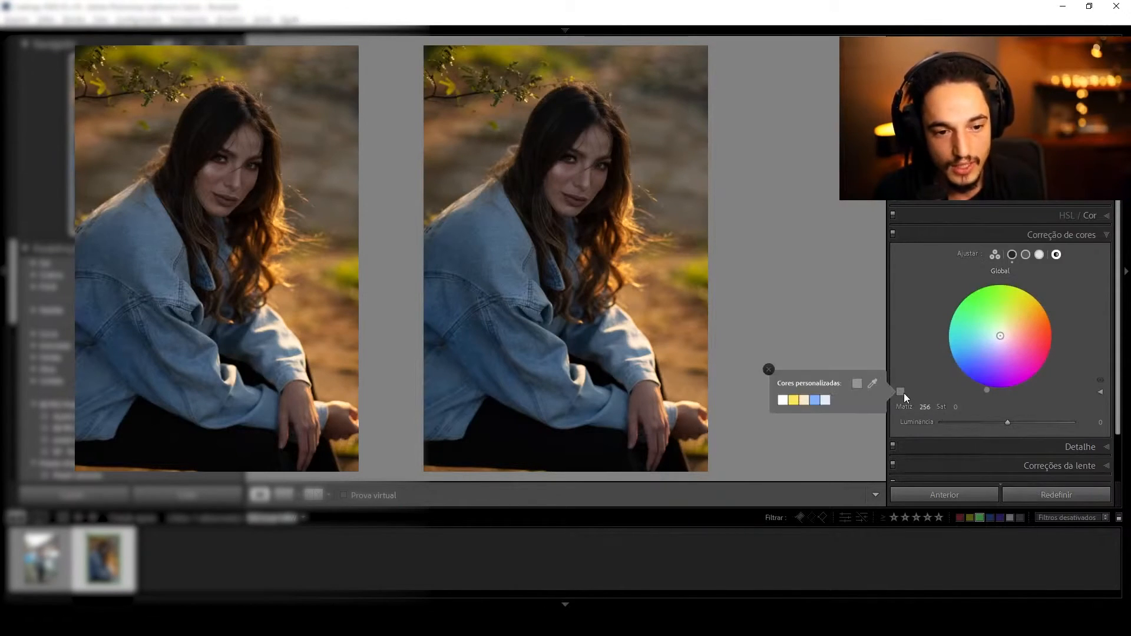
pyautogui.rightClick(792, 404)
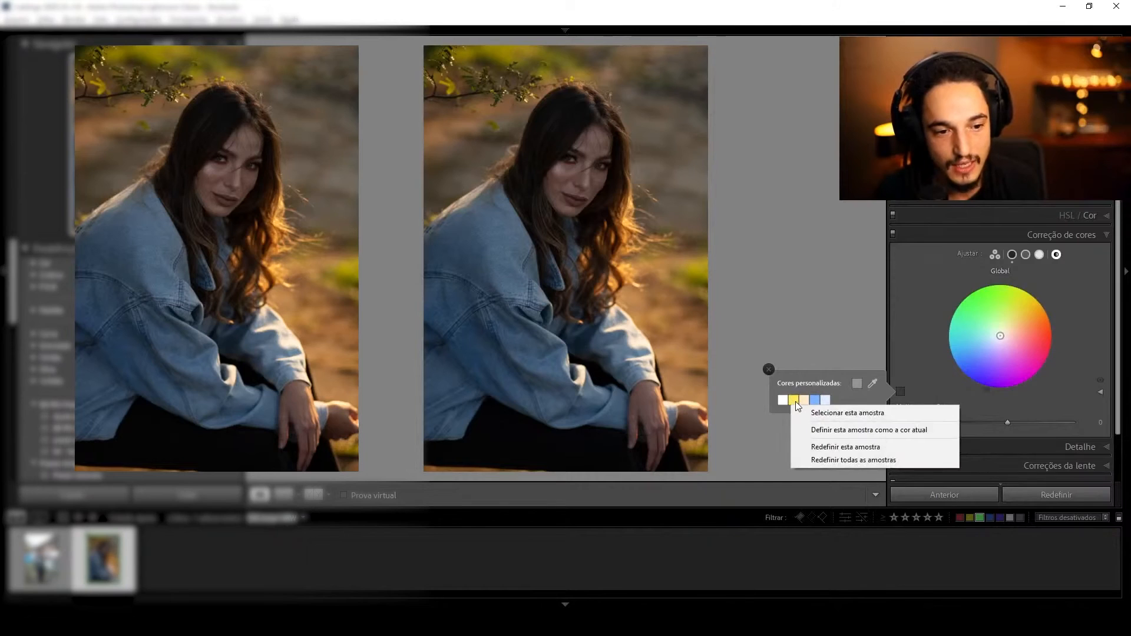
pyautogui.click(822, 413)
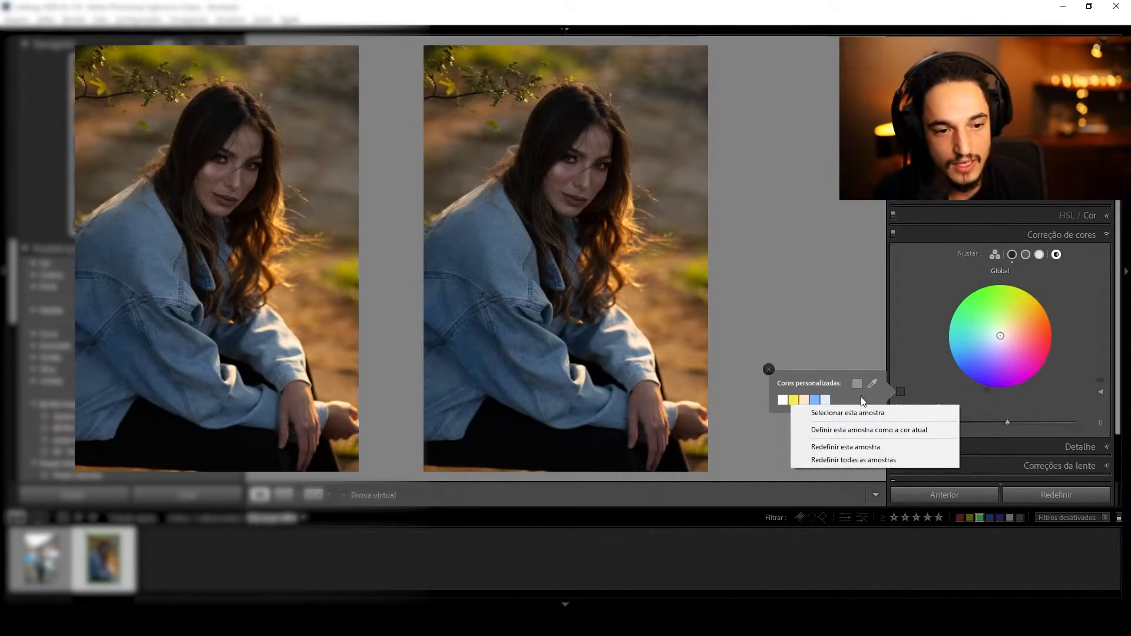
pyautogui.click(873, 384)
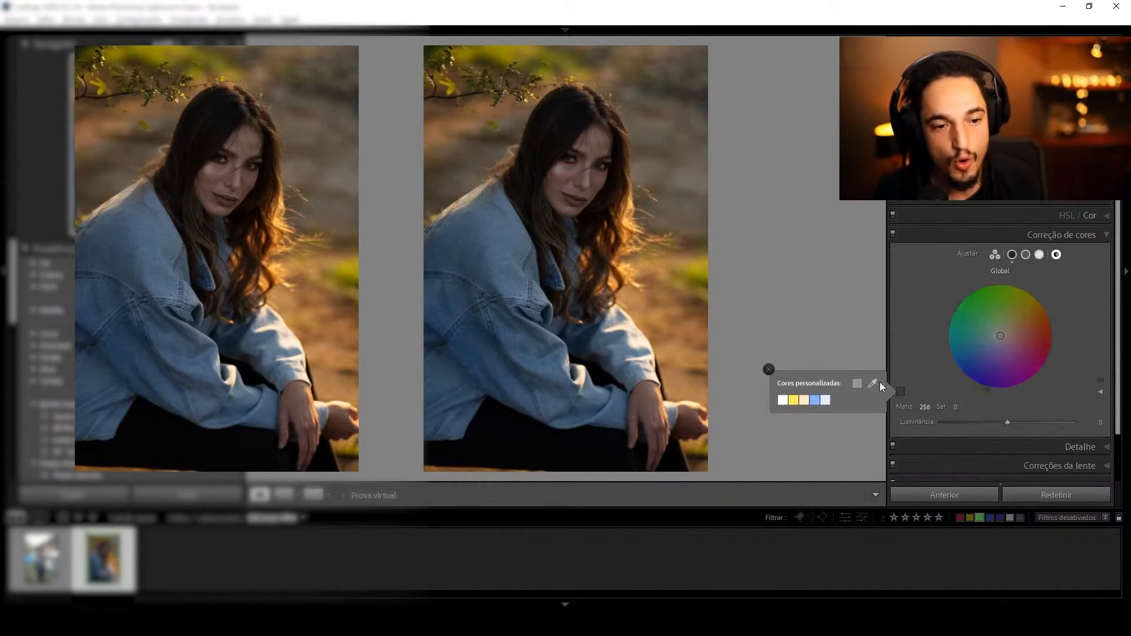
pyautogui.click(542, 193)
pyautogui.moveTo(543, 192)
pyautogui.mouseDown()
pyautogui.moveTo(604, 201)
pyautogui.moveTo(643, 306)
pyautogui.moveTo(665, 301)
pyautogui.moveTo(660, 319)
pyautogui.mouseUp()
pyautogui.moveTo(872, 383); pyautogui.dragTo(669, 330)
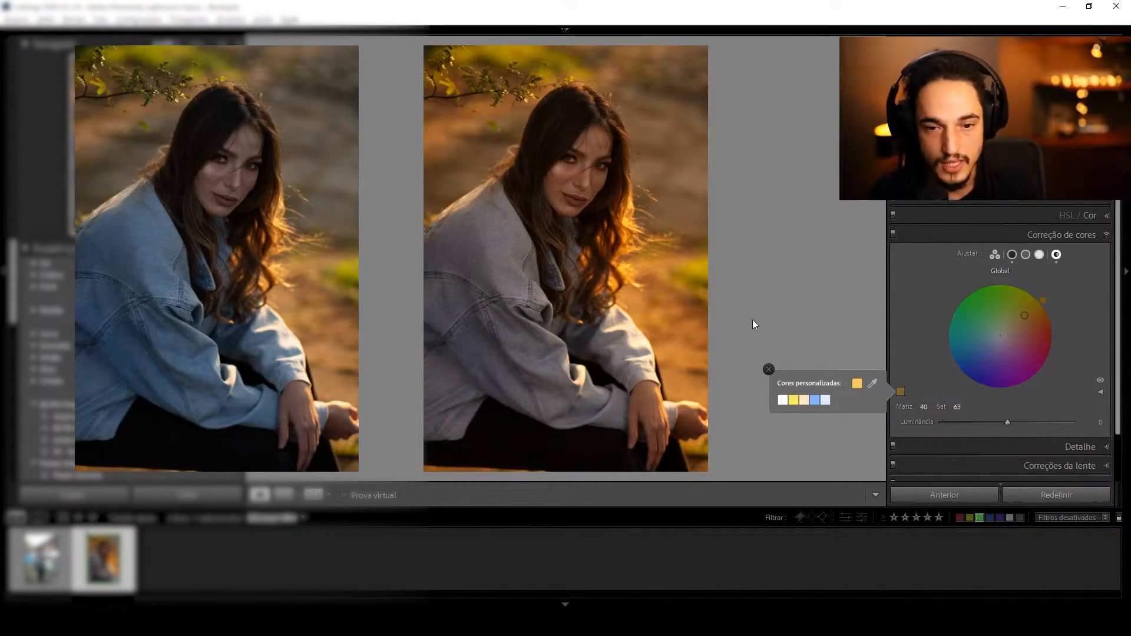
# - Reset all of the photo's edits and tint the shadows orange with hue 32 and saturation 45
pyautogui.click(1026, 255)
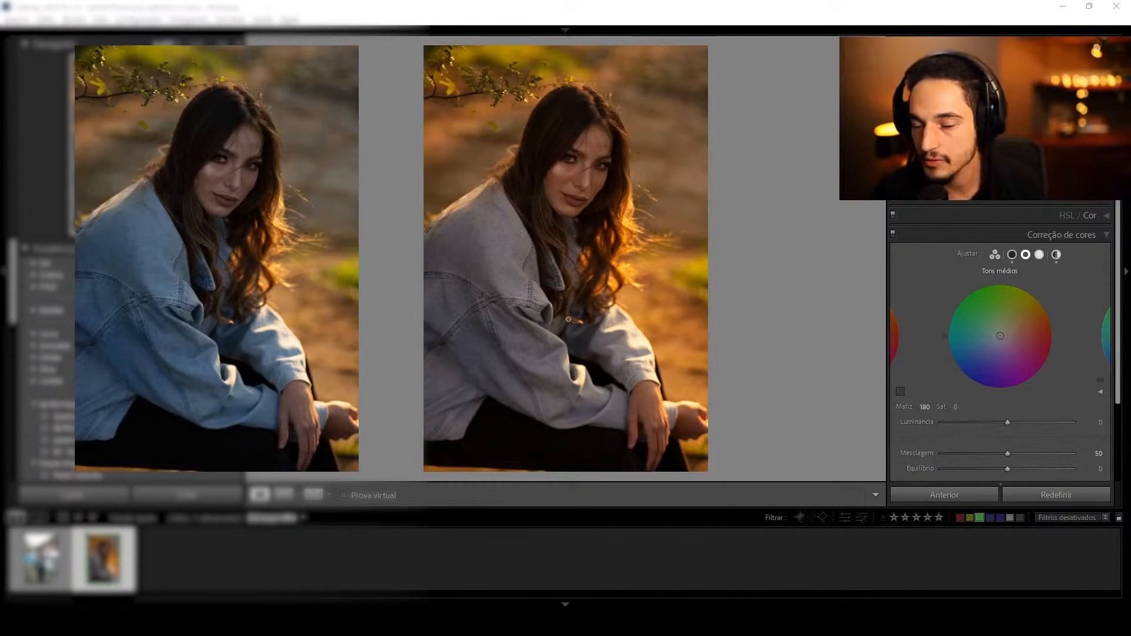
pyautogui.click(1053, 496)
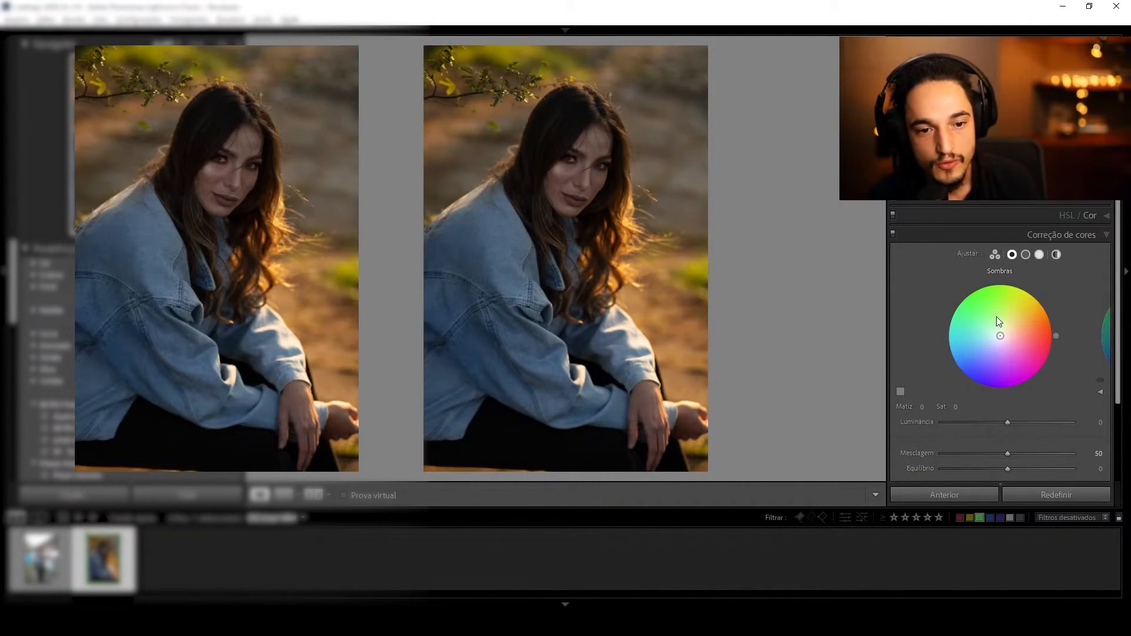
pyautogui.click(1013, 254)
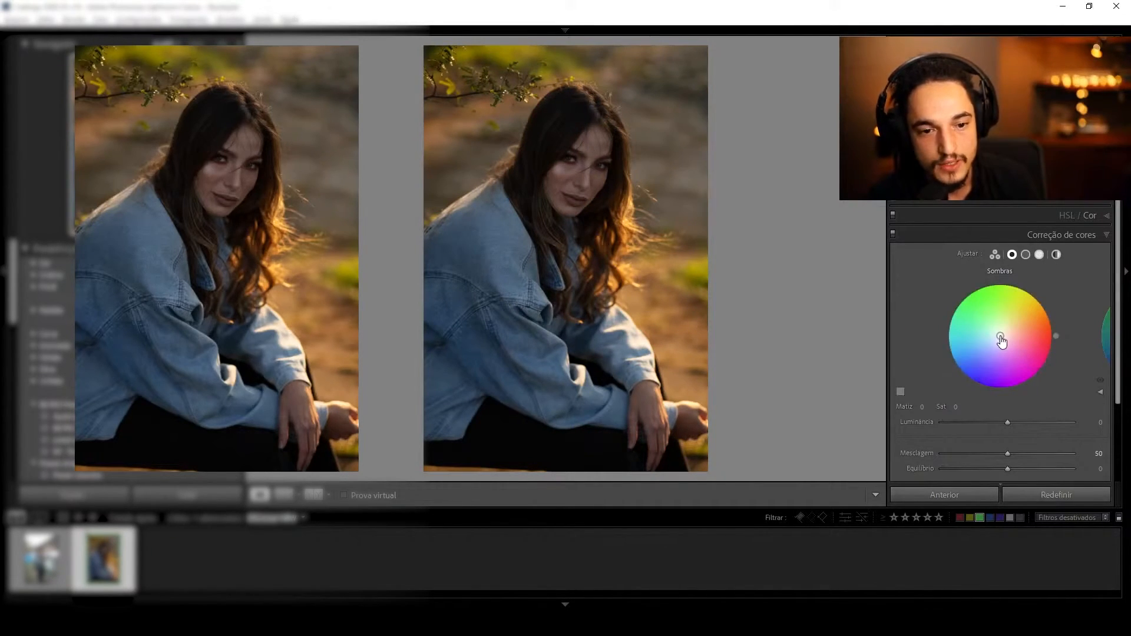
pyautogui.moveTo(1000, 336)
pyautogui.mouseDown()
pyautogui.moveTo(1011, 340)
pyautogui.moveTo(1008, 321)
pyautogui.moveTo(1002, 349)
pyautogui.moveTo(1029, 361)
pyautogui.moveTo(1037, 335)
pyautogui.moveTo(996, 312)
pyautogui.moveTo(1022, 308)
pyautogui.moveTo(1018, 319)
pyautogui.mouseUp()
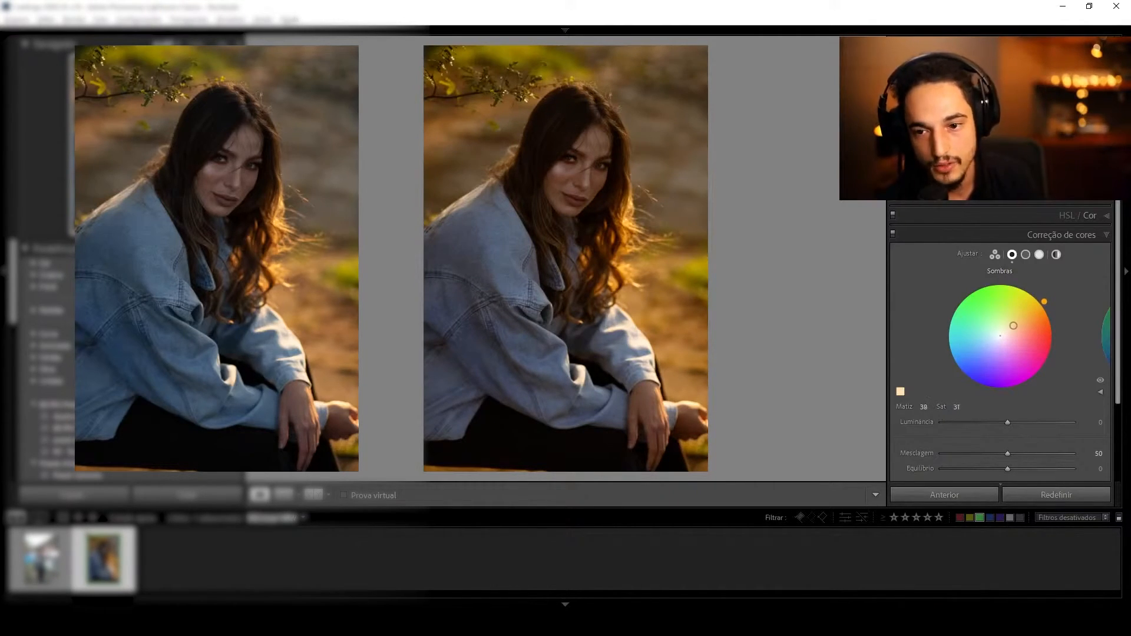
pyautogui.moveTo(1014, 326); pyautogui.dragTo(1013, 325)
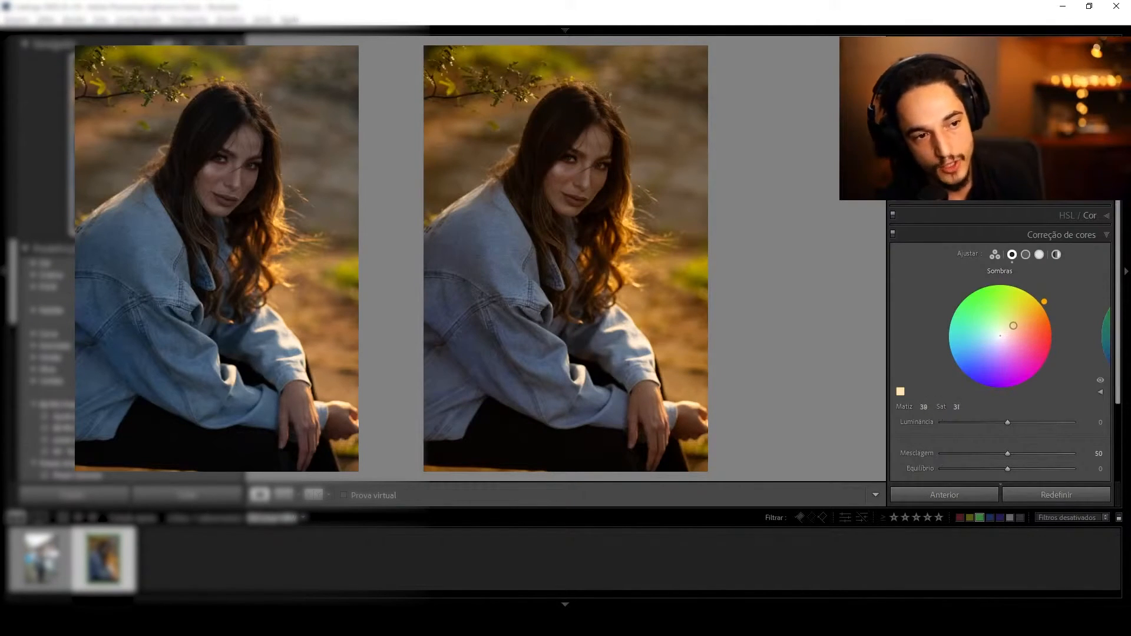
pyautogui.moveTo(1014, 326); pyautogui.dragTo(1013, 327)
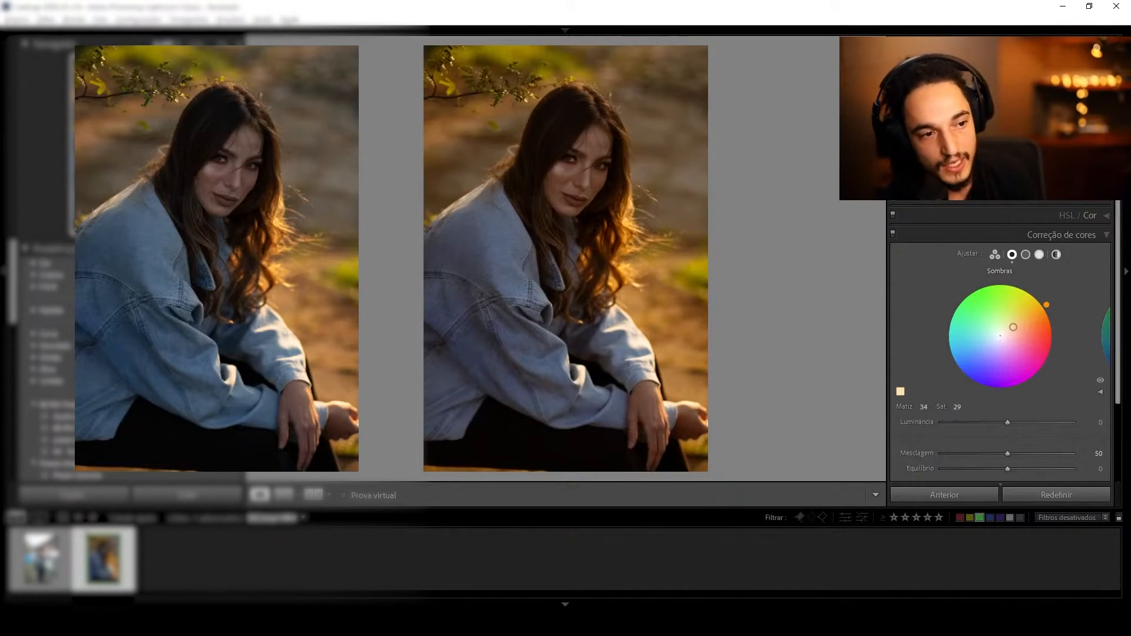
pyautogui.moveTo(1012, 328); pyautogui.dragTo(1010, 323)
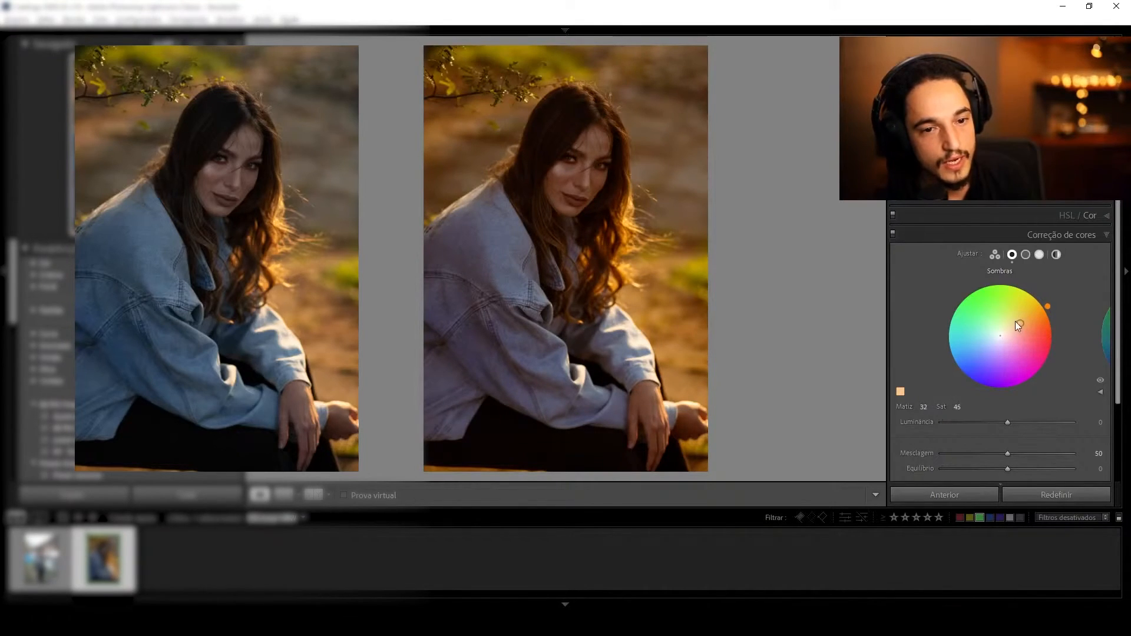
# - Tint the midtones yellow with hue 69 and saturation 58, and the highlights purple with hue 281 and saturation 56
pyautogui.click(1026, 255)
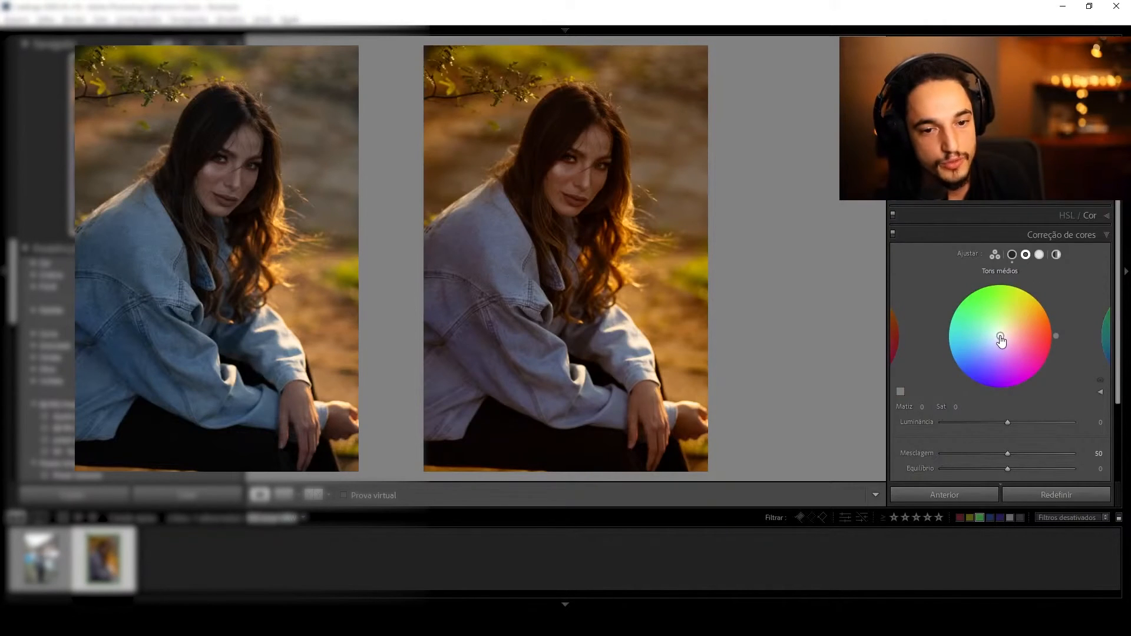
pyautogui.moveTo(1001, 339); pyautogui.dragTo(1005, 314)
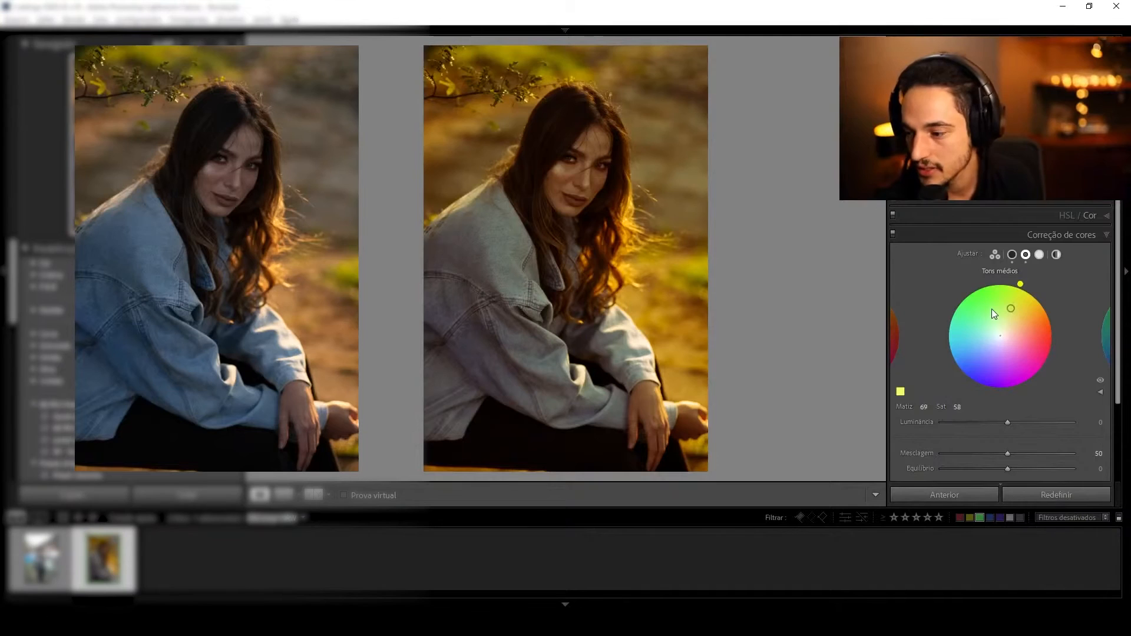
pyautogui.click(1039, 257)
pyautogui.moveTo(978, 338); pyautogui.dragTo(1025, 331)
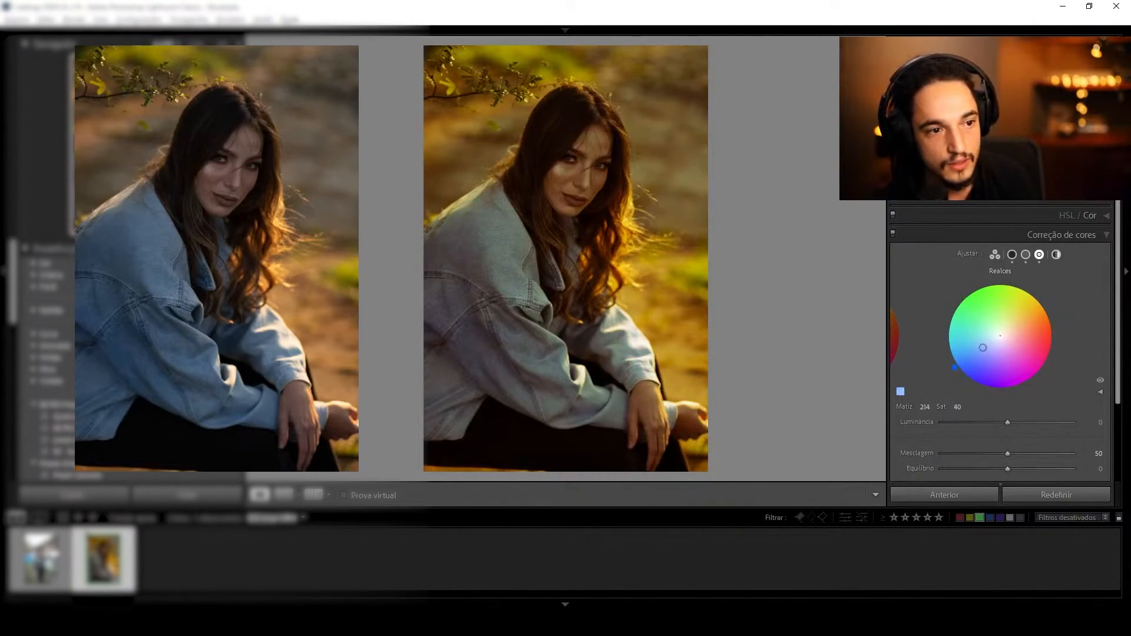
pyautogui.moveTo(1000, 363)
pyautogui.mouseDown()
pyautogui.moveTo(1011, 367)
pyautogui.moveTo(1002, 362)
pyautogui.mouseUp()
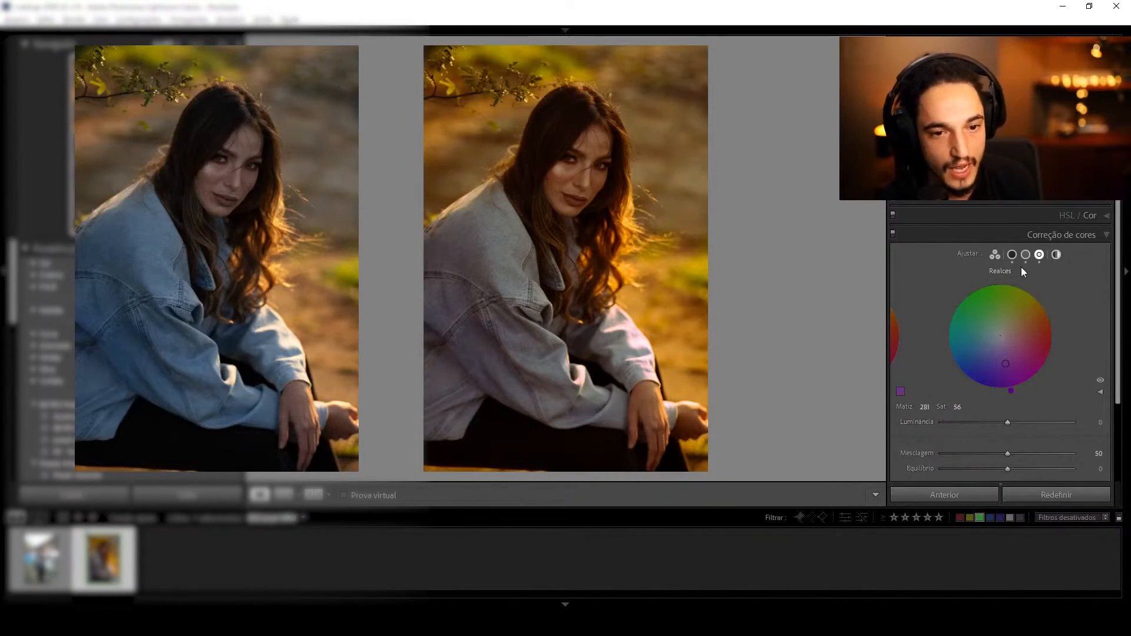
# - Raise the photo's basic exposure to +0.53 and lower its basic tone highlights (Realces) to -28
pyautogui.click(1012, 254)
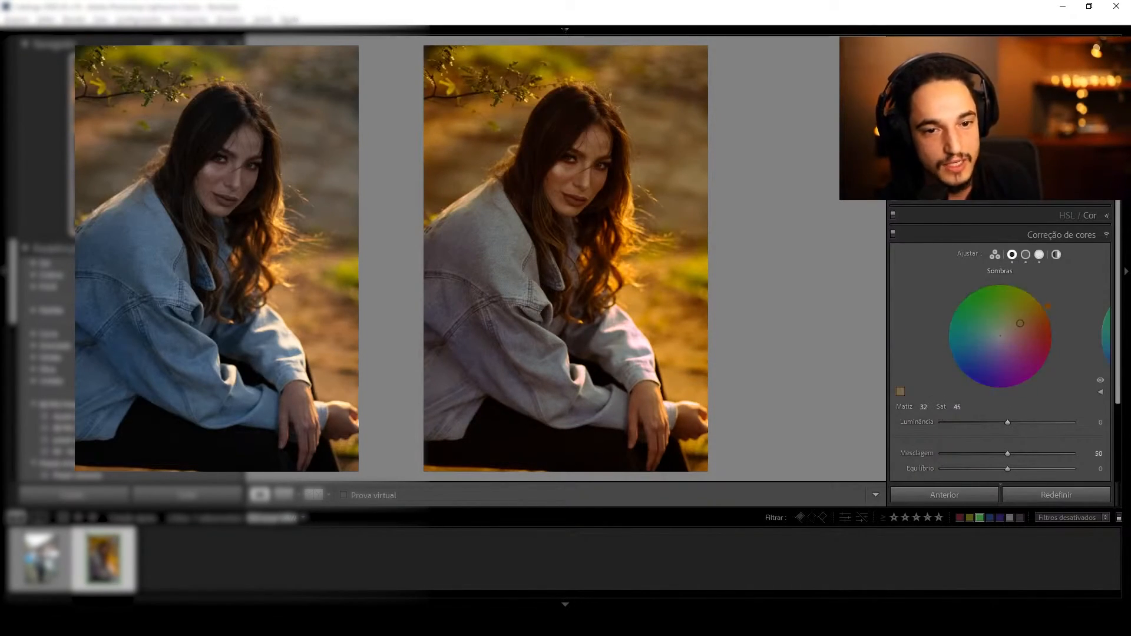
pyautogui.scroll(5, 1037, 247)
pyautogui.moveTo(1014, 300); pyautogui.dragTo(997, 335)
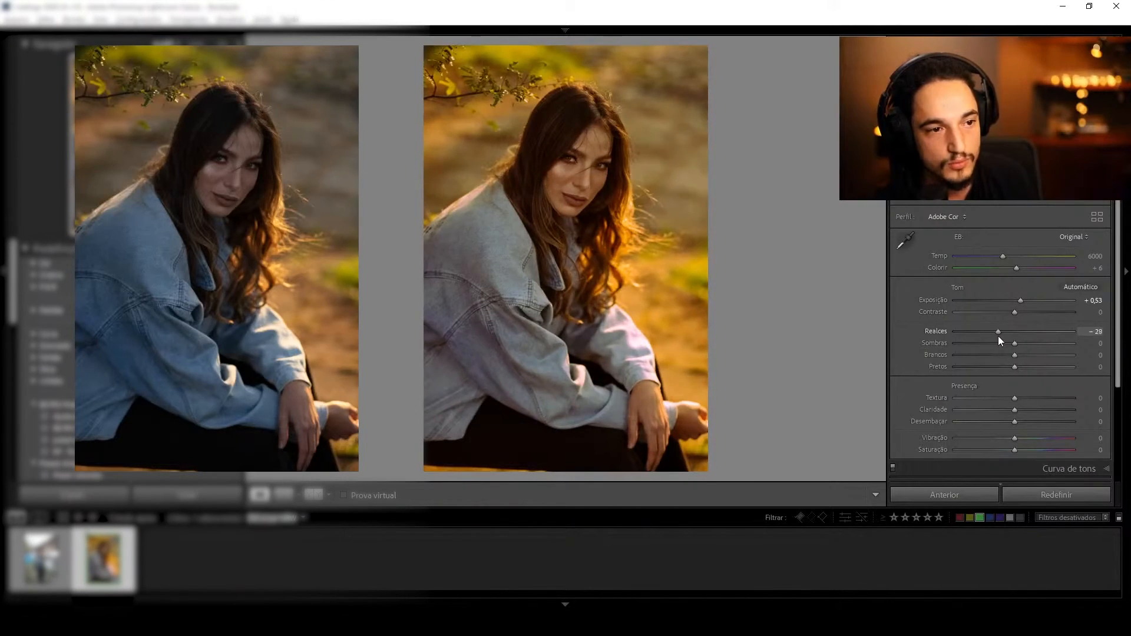
# - Set the color grading luminance to +16 for the shadows and +82 for the midtones
pyautogui.click(1043, 203)
pyautogui.click(1061, 203)
pyautogui.click(1070, 203)
pyautogui.click(1055, 216)
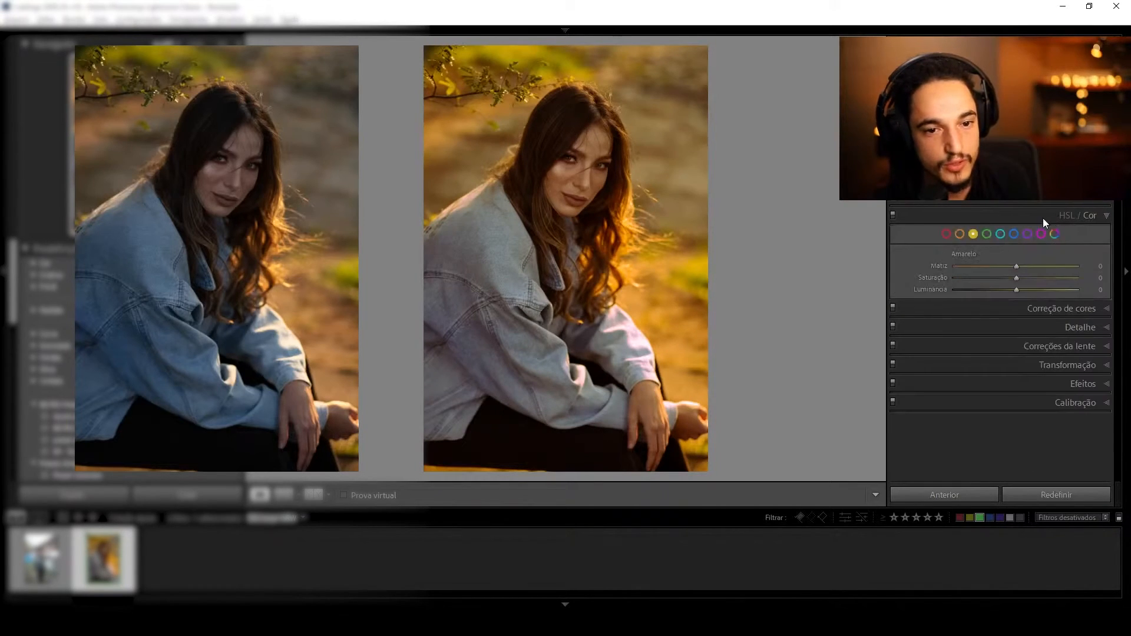
pyautogui.click(1041, 219)
pyautogui.click(1045, 236)
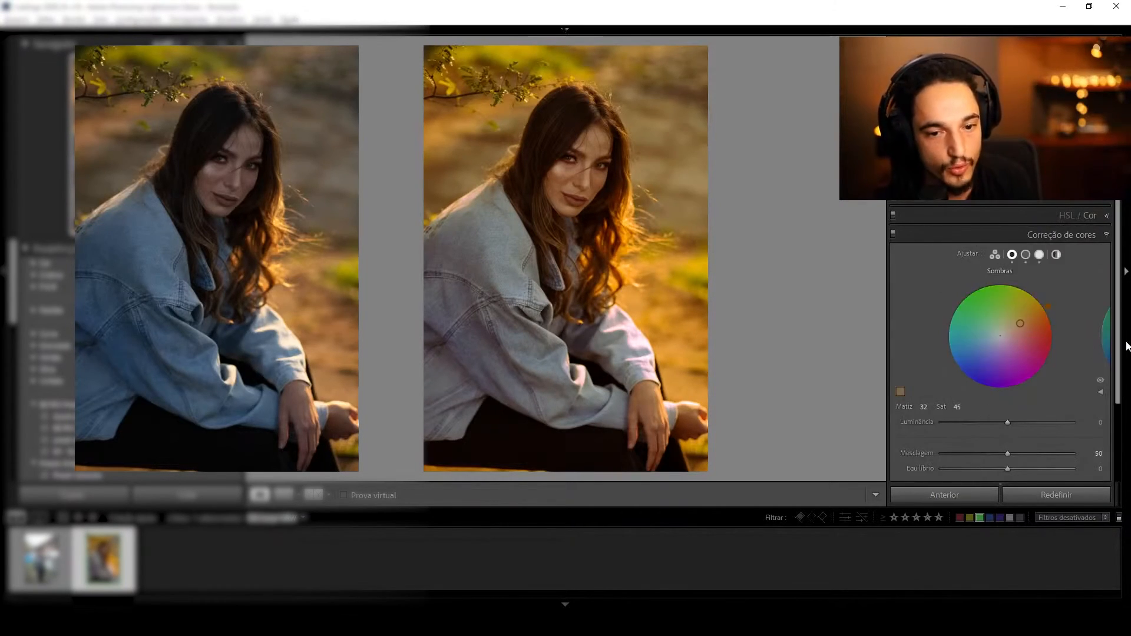
pyautogui.scroll(-3, 1023, 380)
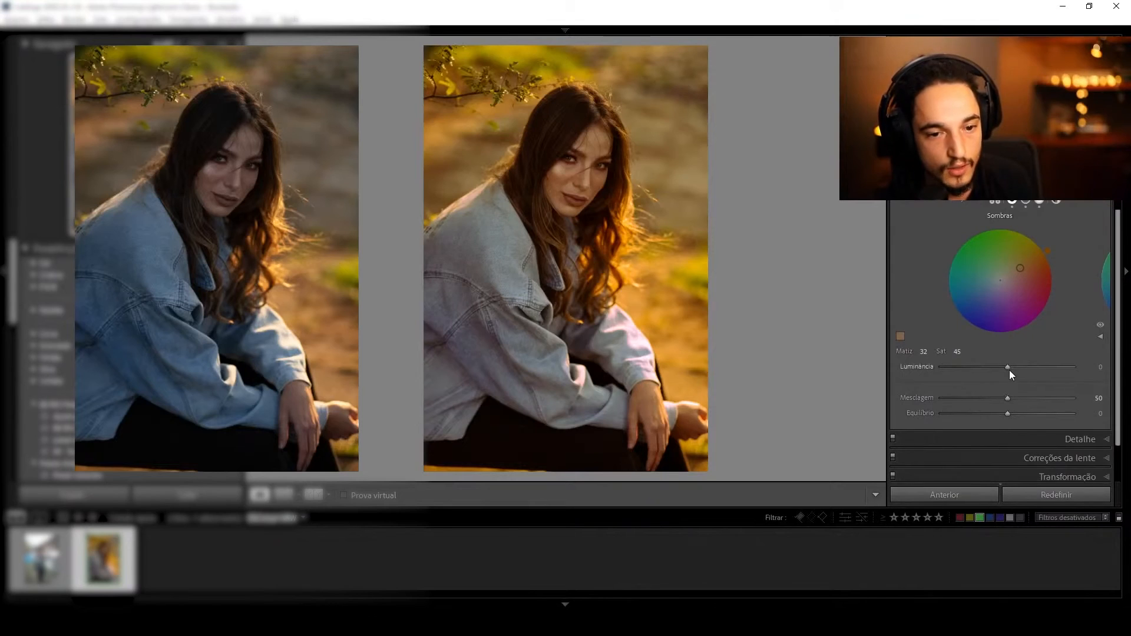
pyautogui.moveTo(1008, 367); pyautogui.dragTo(1041, 366)
pyautogui.moveTo(1039, 366); pyautogui.dragTo(1018, 381)
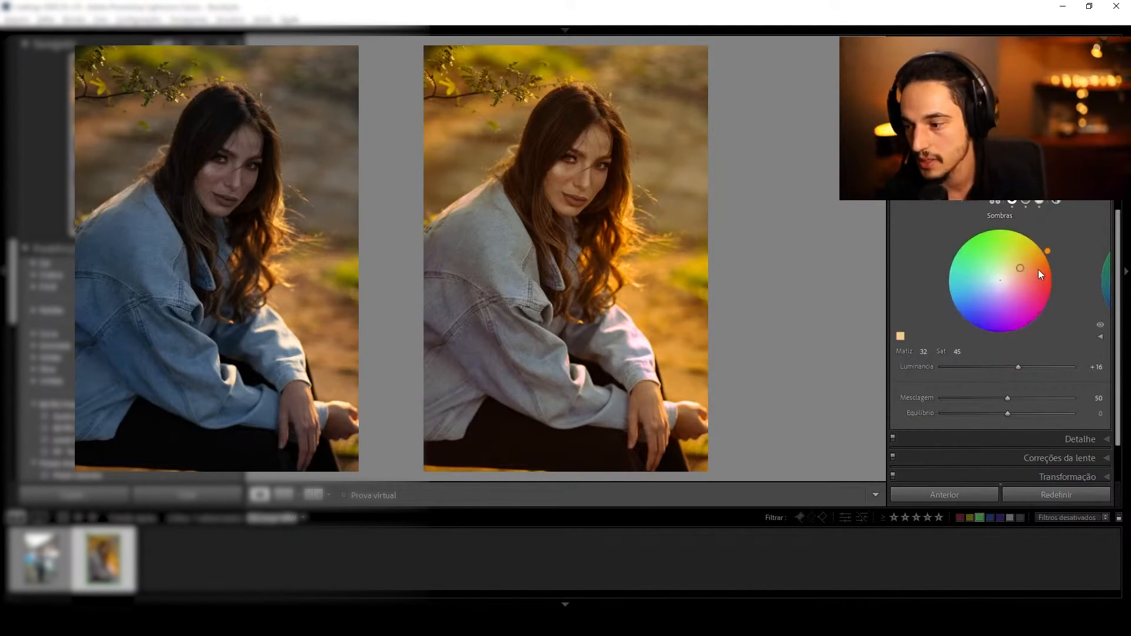
pyautogui.click(1026, 203)
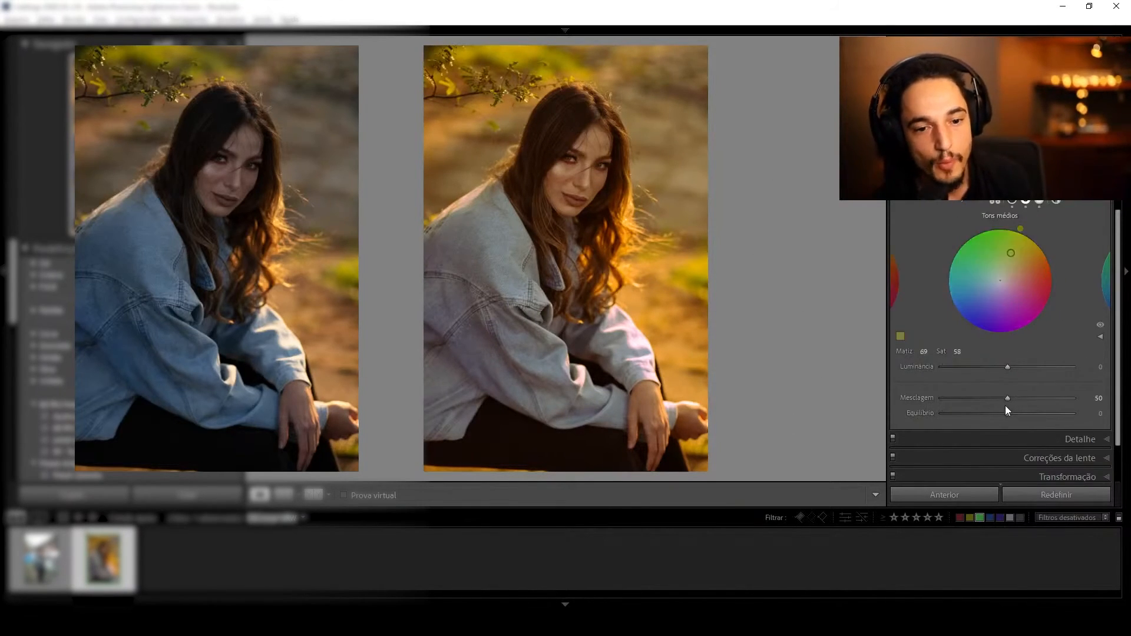
pyautogui.moveTo(1007, 367); pyautogui.dragTo(1062, 373)
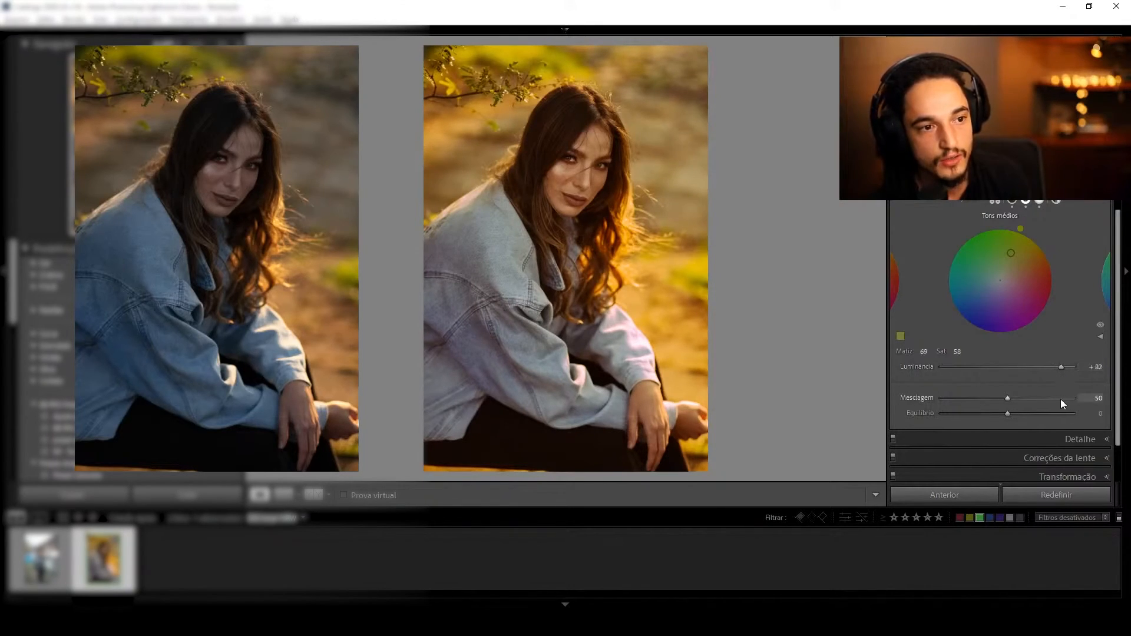
# - Set the color grading highlights to luminance -20 and a blue tint with hue 229 and saturation 44
pyautogui.click(1039, 201)
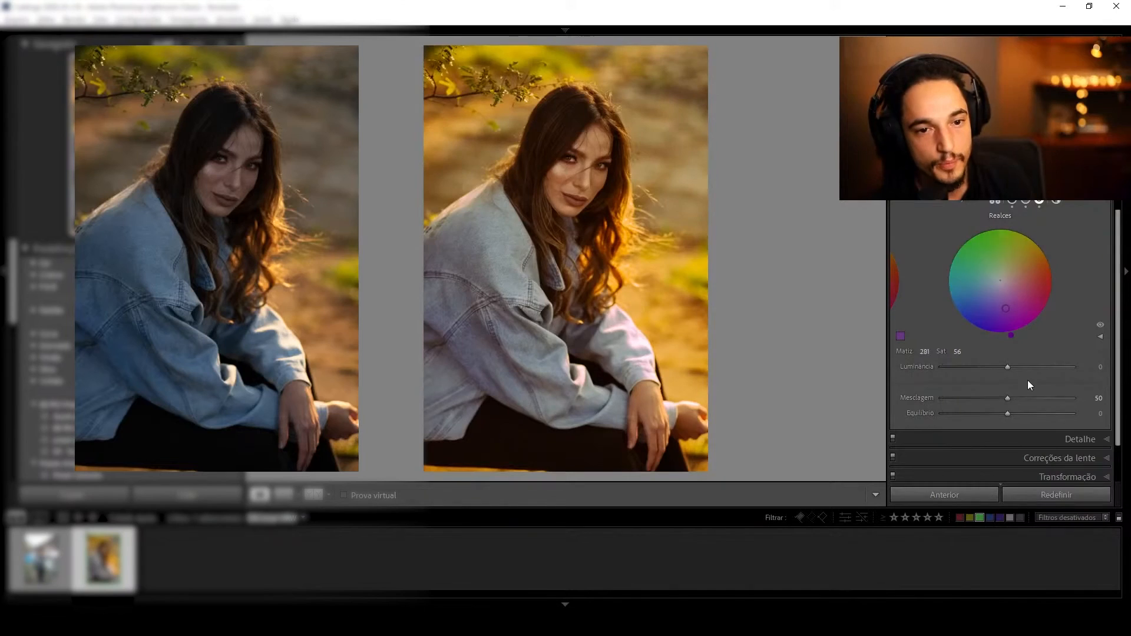
pyautogui.moveTo(1007, 366)
pyautogui.mouseDown()
pyautogui.moveTo(1077, 369)
pyautogui.moveTo(932, 380)
pyautogui.moveTo(993, 373)
pyautogui.mouseUp()
pyautogui.moveTo(1006, 309); pyautogui.dragTo(978, 301)
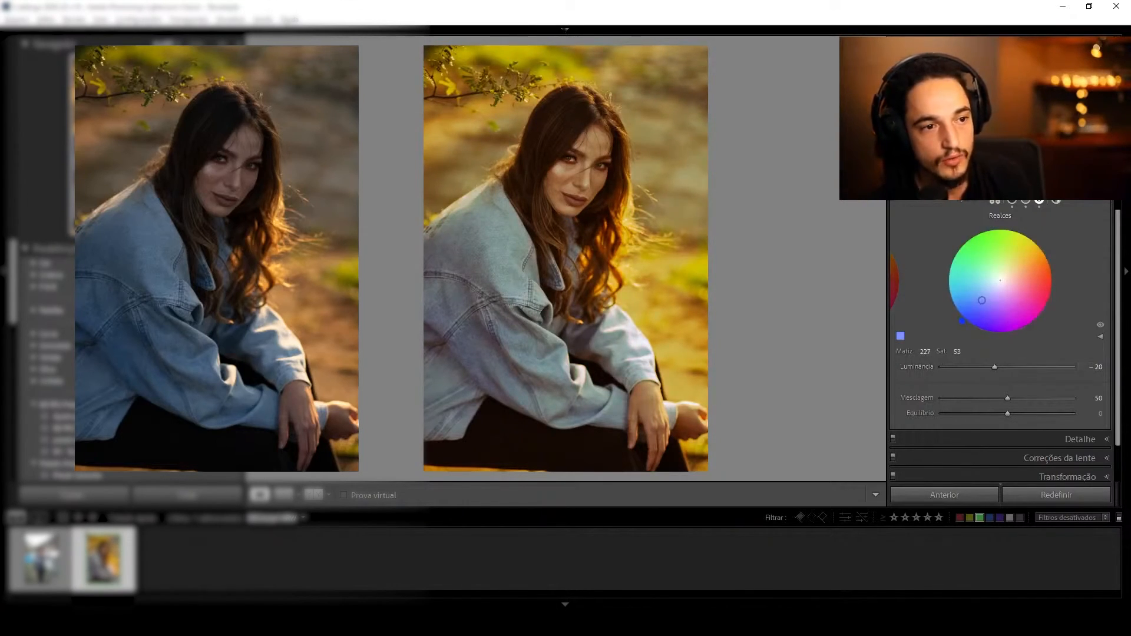
pyautogui.moveTo(979, 296); pyautogui.dragTo(984, 296)
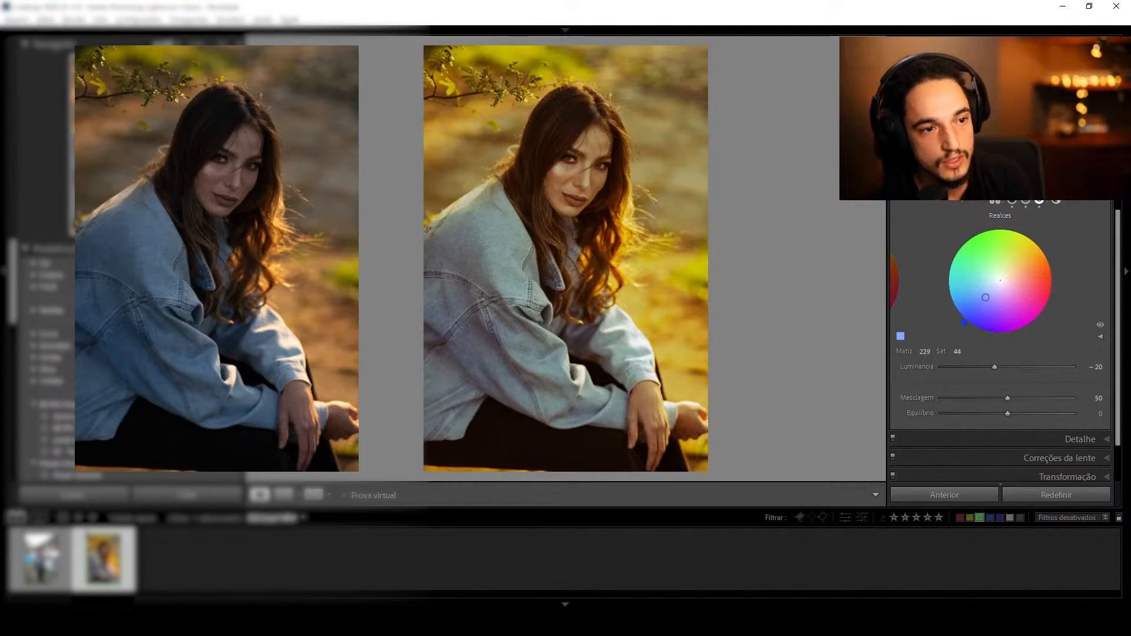
# - Shift the midtones tint to a yellow with hue 59 and saturation 68, and return to the shadows wheel
pyautogui.click(1026, 201)
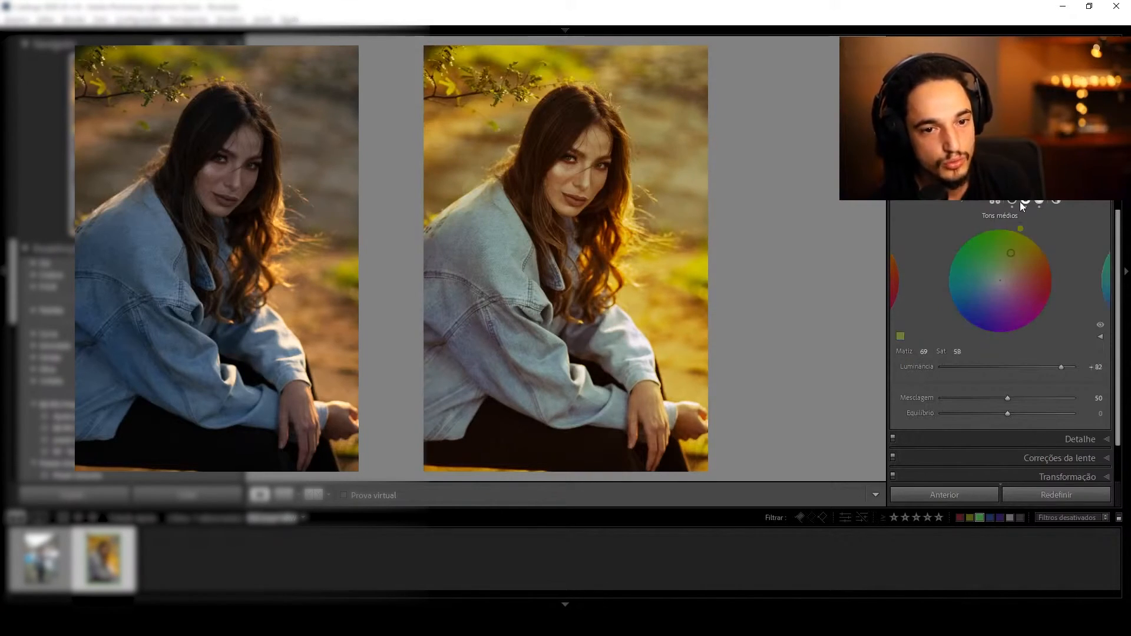
pyautogui.moveTo(1013, 248); pyautogui.dragTo(1006, 236)
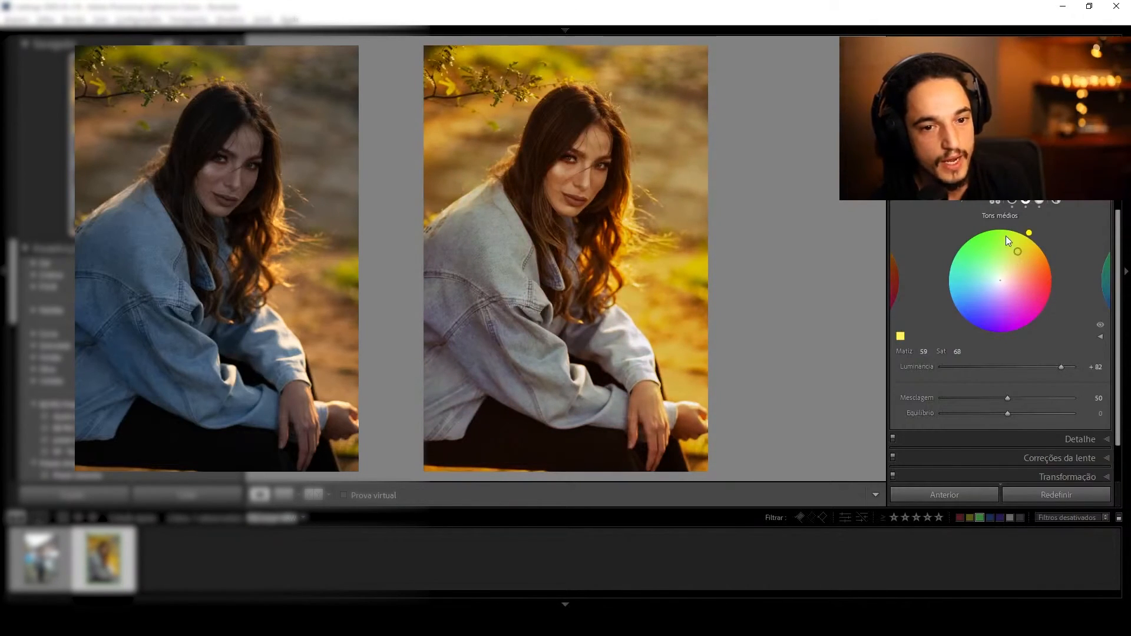
pyautogui.click(1013, 204)
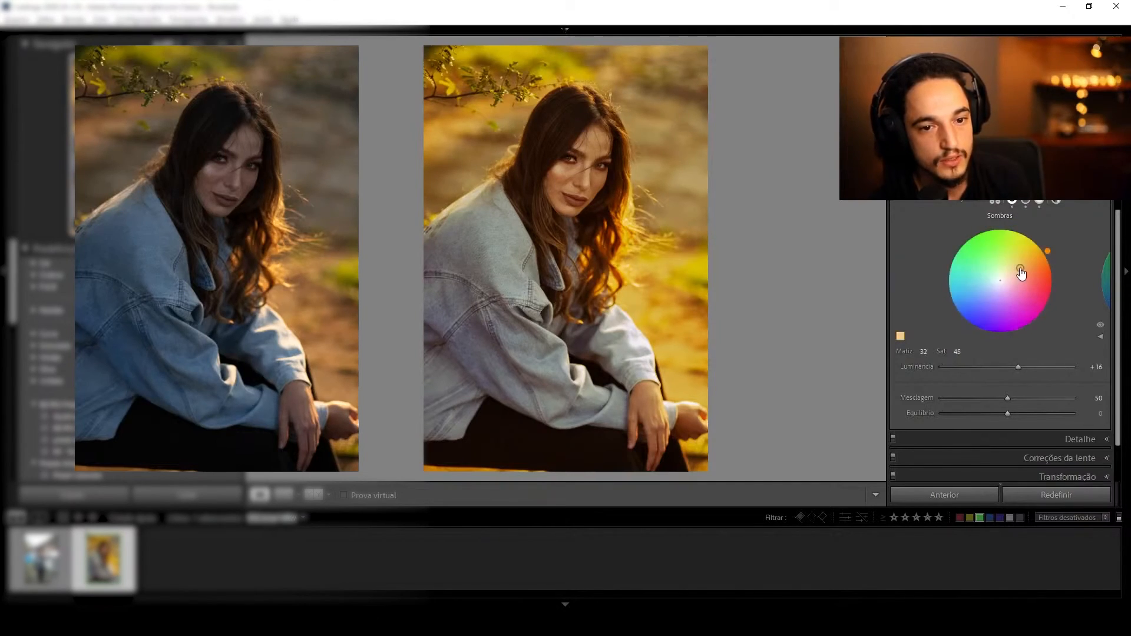
# - Try a red shadows tint with hue 12 and saturation 66, undo it, and try color balance (Equilíbrio) at +9 before returning it to 0
pyautogui.moveTo(1023, 267); pyautogui.dragTo(1031, 275)
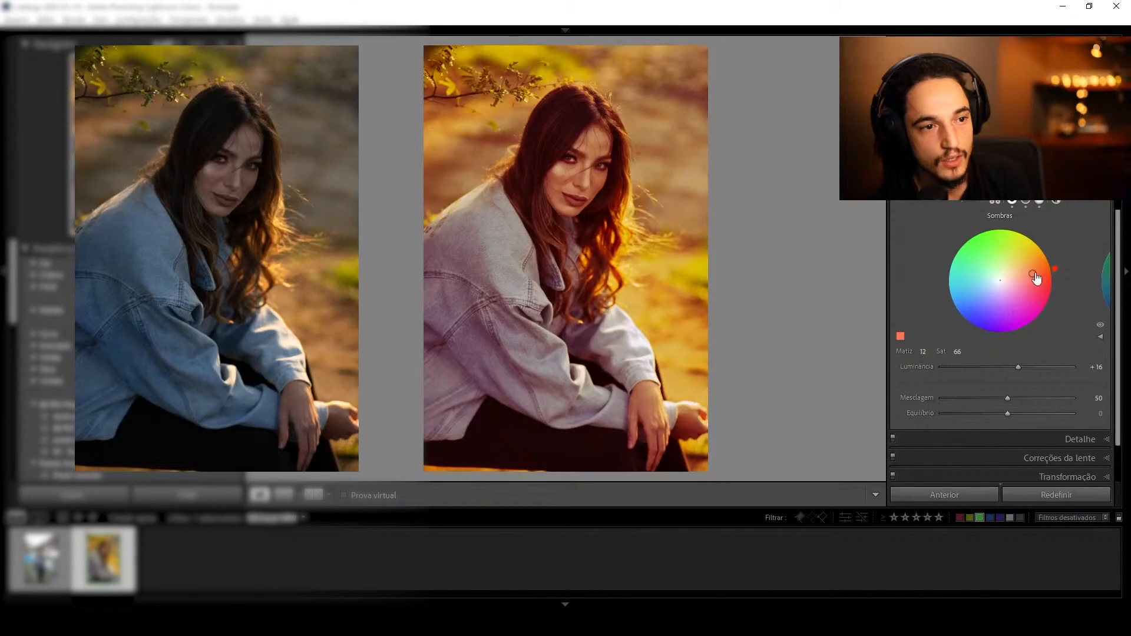
pyautogui.hotkey('ctrl', 'z')
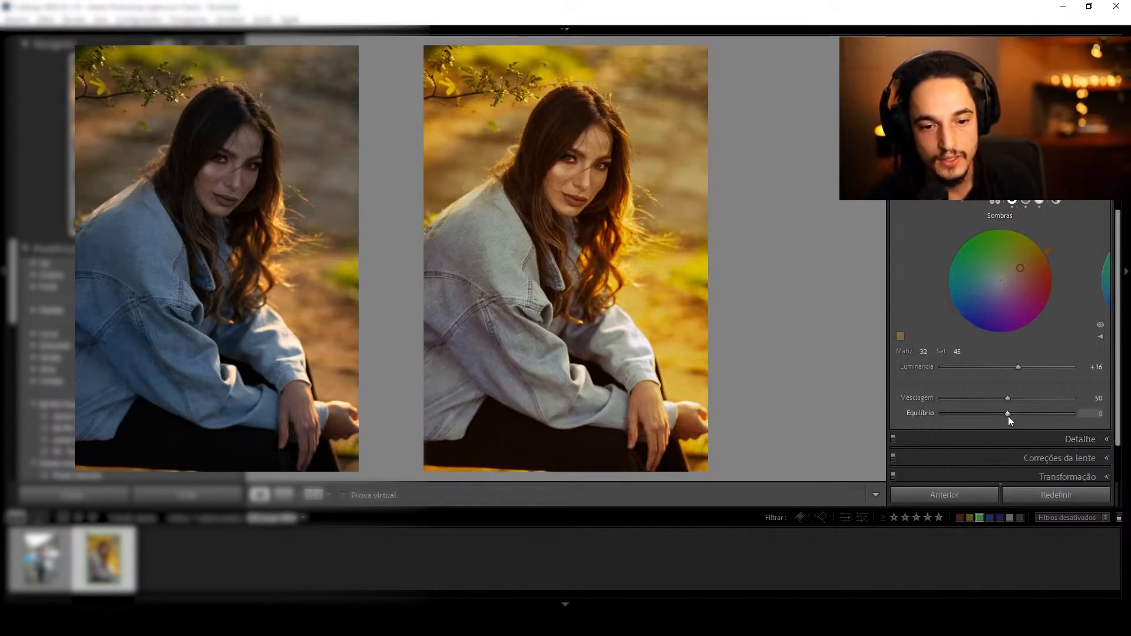
pyautogui.click(1040, 201)
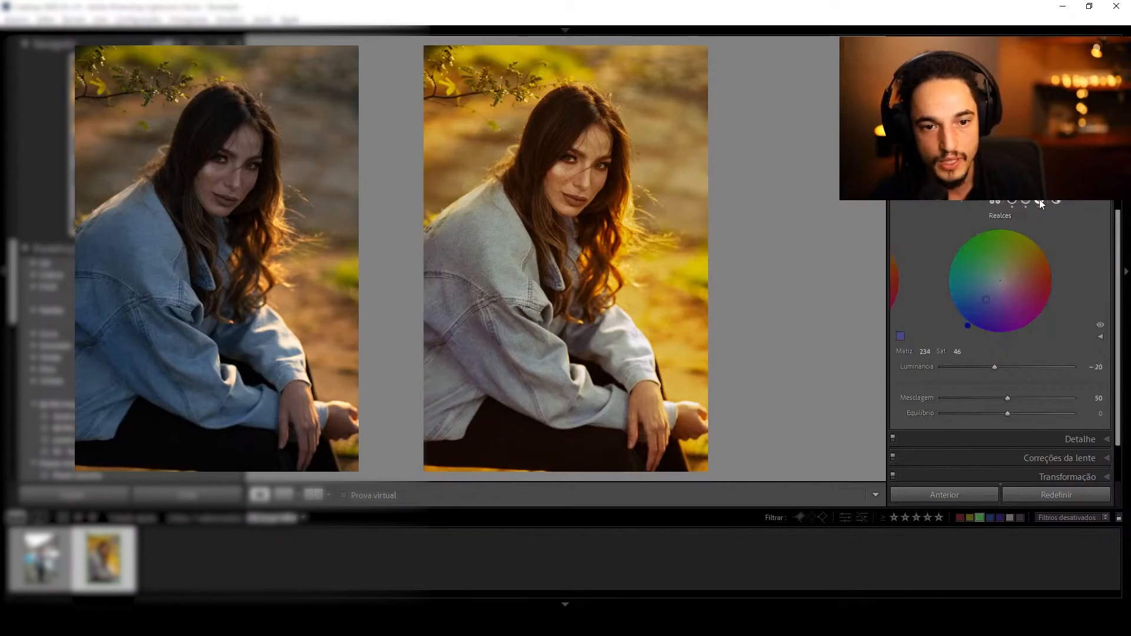
pyautogui.moveTo(1007, 414)
pyautogui.mouseDown()
pyautogui.moveTo(1076, 419)
pyautogui.moveTo(1013, 424)
pyautogui.mouseUp()
pyautogui.click(1011, 202)
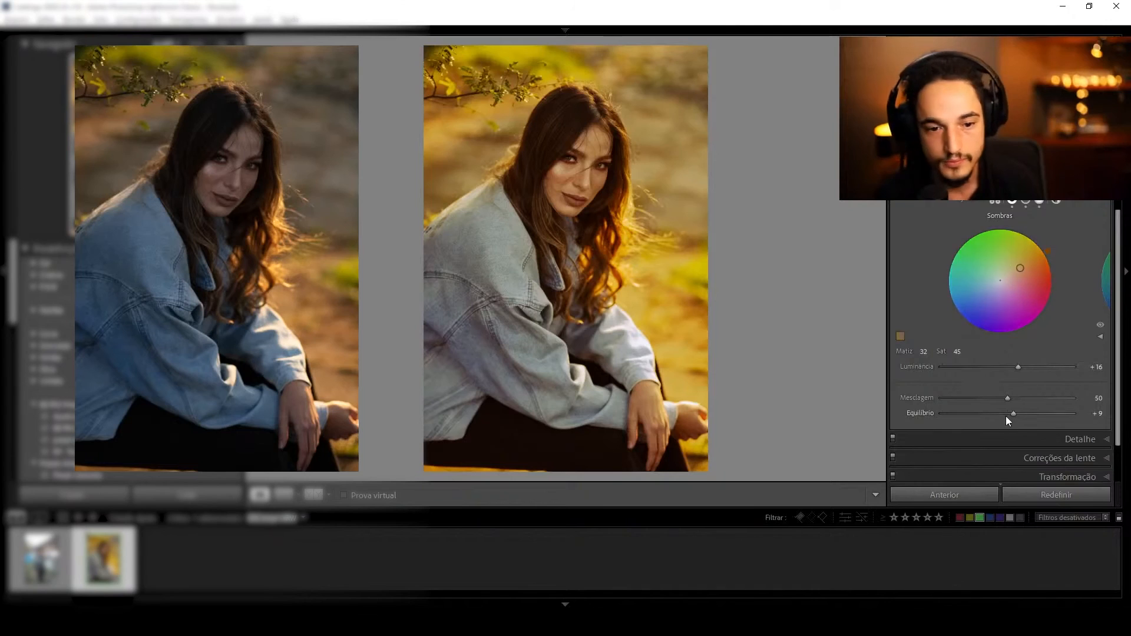
pyautogui.moveTo(1013, 415)
pyautogui.mouseDown()
pyautogui.moveTo(963, 416)
pyautogui.moveTo(1003, 418)
pyautogui.mouseUp()
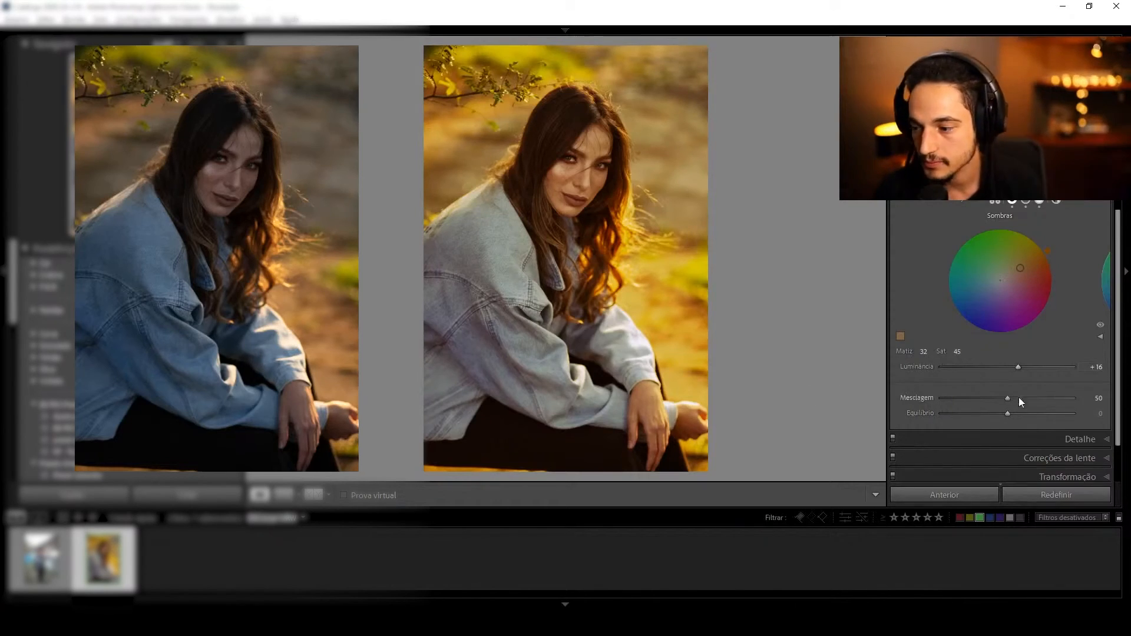
# - Try the color grading blending (Mesclagem) at 83 and at 0, and return it to 50
pyautogui.moveTo(1041, 401); pyautogui.dragTo(1014, 408)
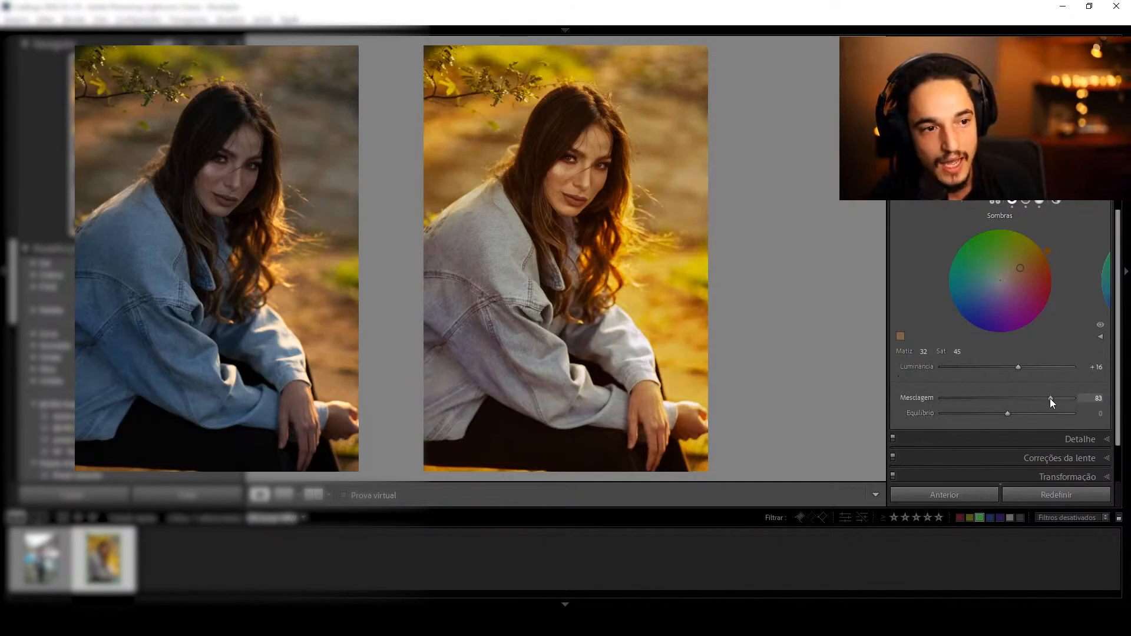
pyautogui.moveTo(1047, 399); pyautogui.dragTo(879, 409)
pyautogui.moveTo(1003, 408); pyautogui.dragTo(910, 415)
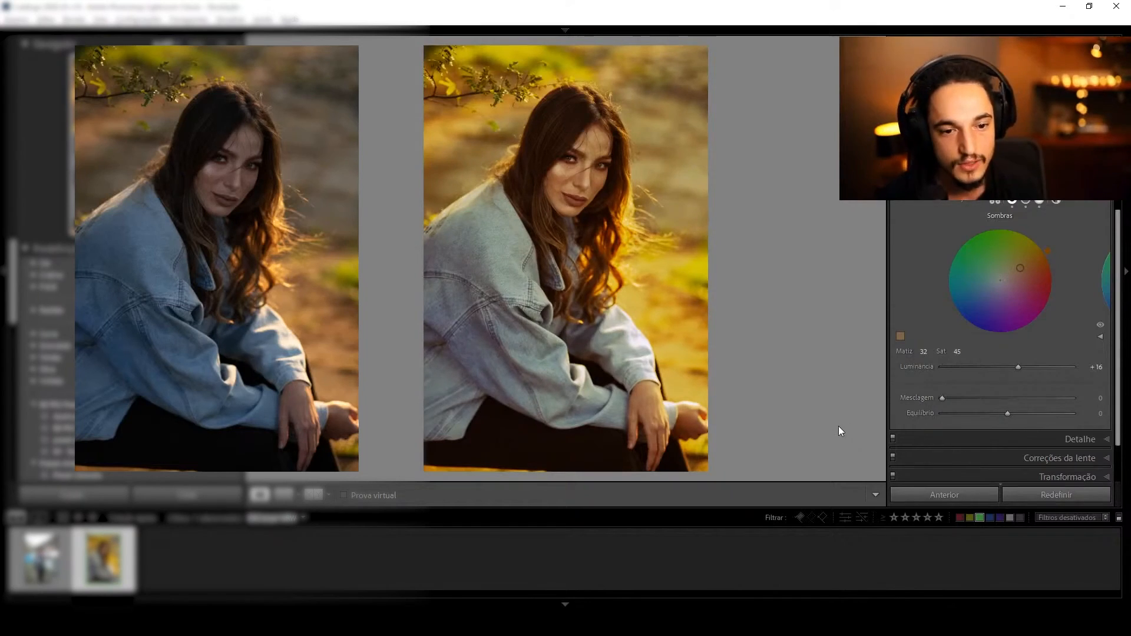
pyautogui.moveTo(944, 398); pyautogui.dragTo(1010, 399)
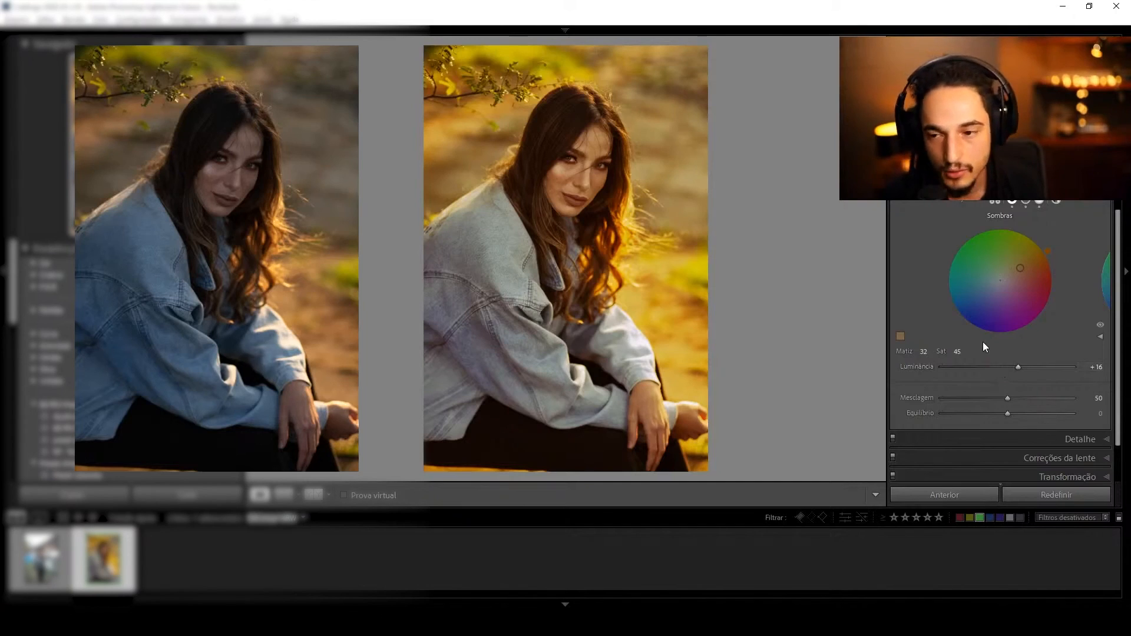
# - Try a different shadows luminance, undo it, and raise the color grading blending (Mesclagem) to 72
pyautogui.moveTo(1019, 367); pyautogui.dragTo(1052, 366)
pyautogui.hotkey('ctrl', 'z')
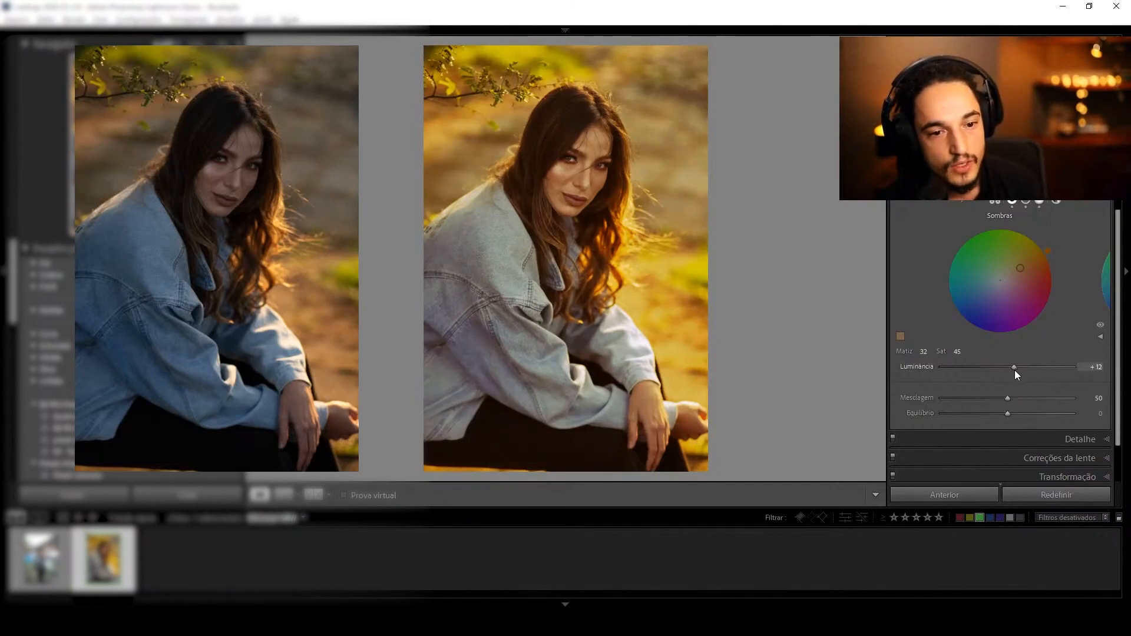
pyautogui.moveTo(1009, 400)
pyautogui.mouseDown()
pyautogui.moveTo(1039, 404)
pyautogui.moveTo(1024, 407)
pyautogui.mouseUp()
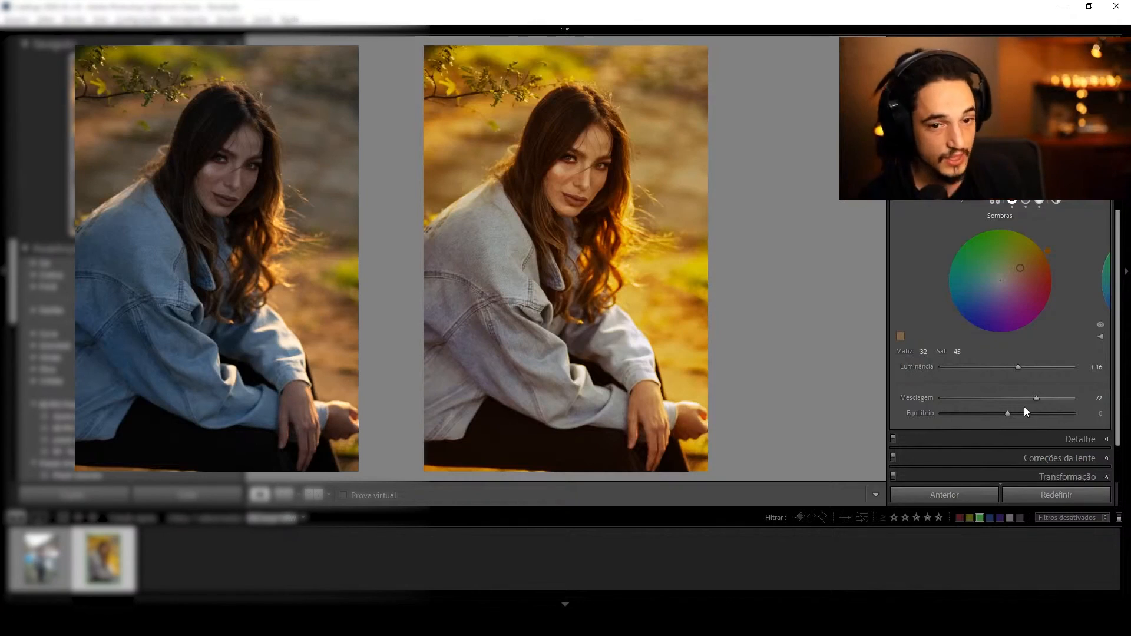
# - Give the global color grading a faint blue tint with hue 243 and saturation 3, and raise its luminance to +59
pyautogui.click(1056, 201)
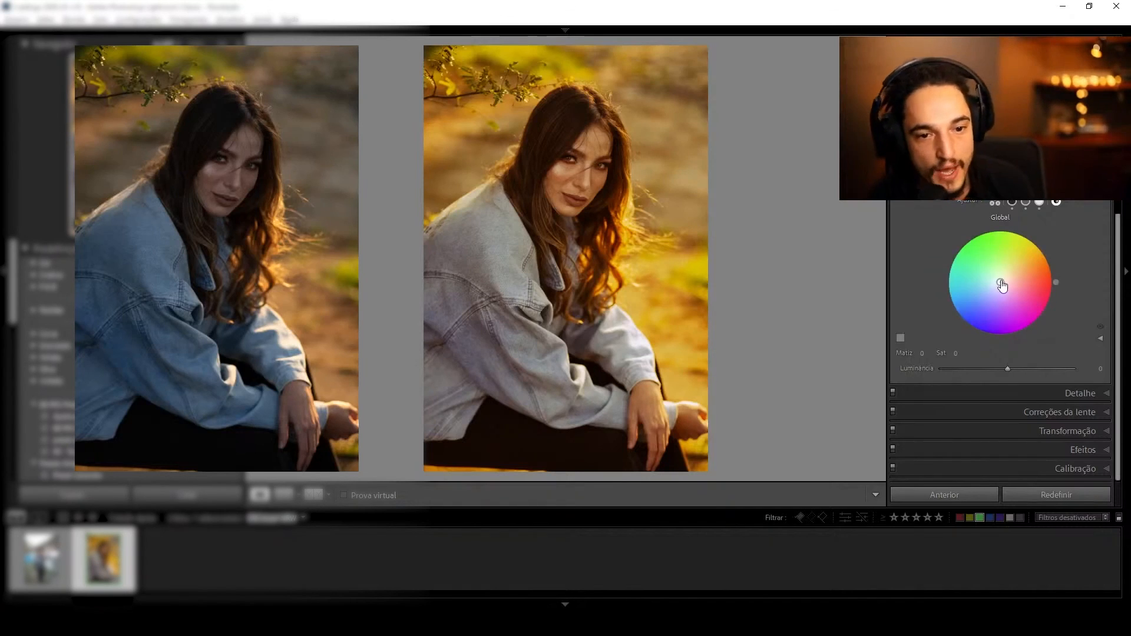
pyautogui.moveTo(1002, 287); pyautogui.dragTo(1003, 285)
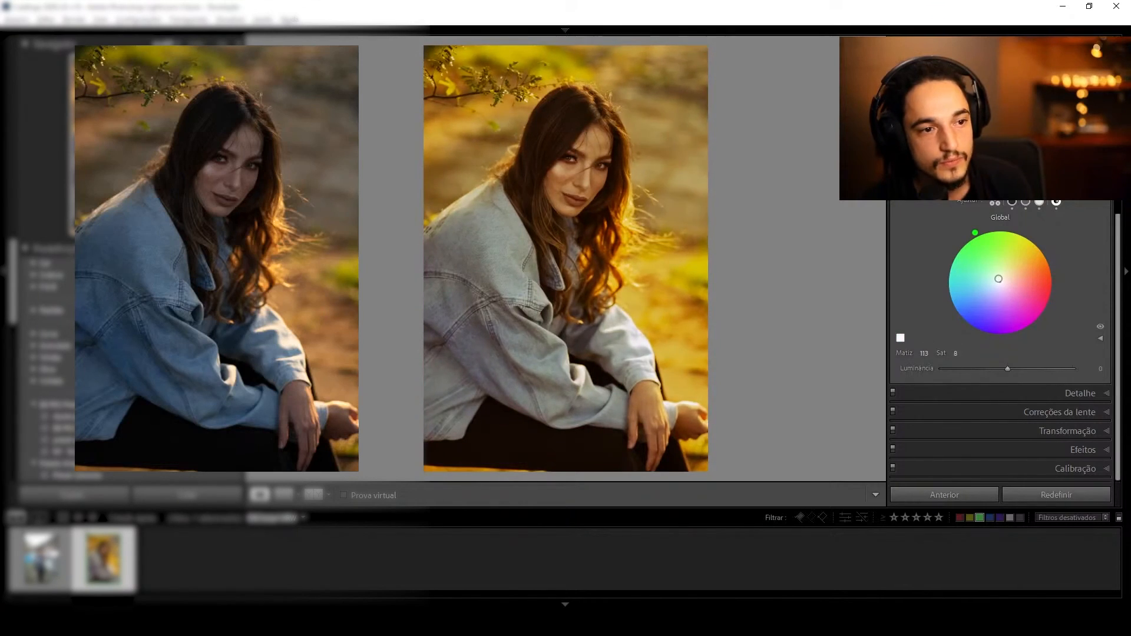
pyautogui.moveTo(998, 281); pyautogui.dragTo(1000, 282)
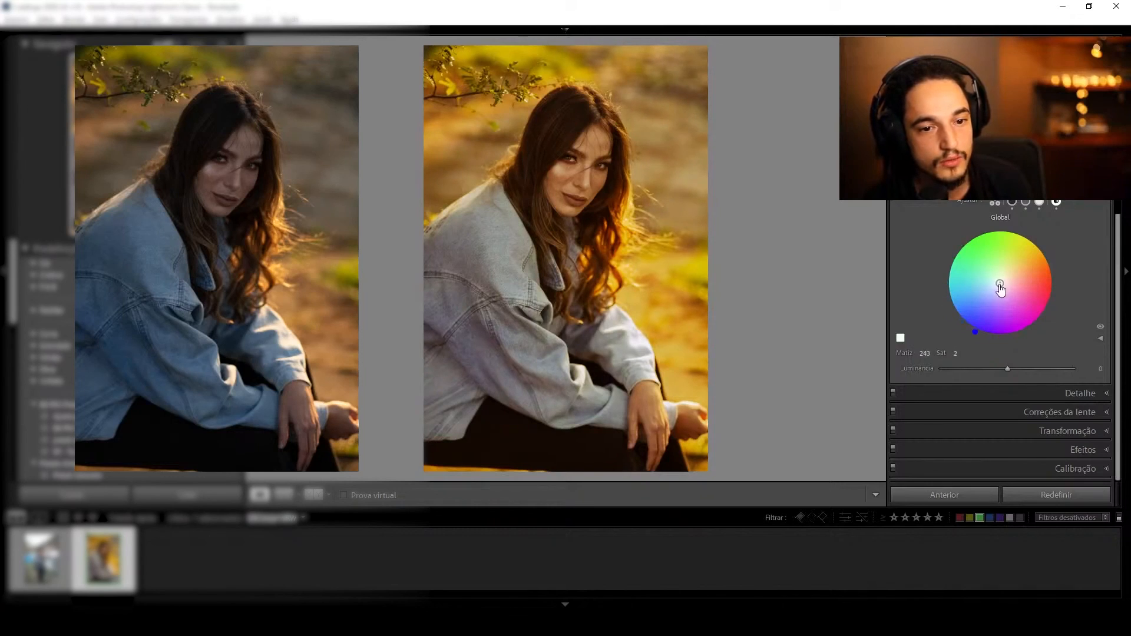
pyautogui.moveTo(999, 284); pyautogui.dragTo(1001, 283)
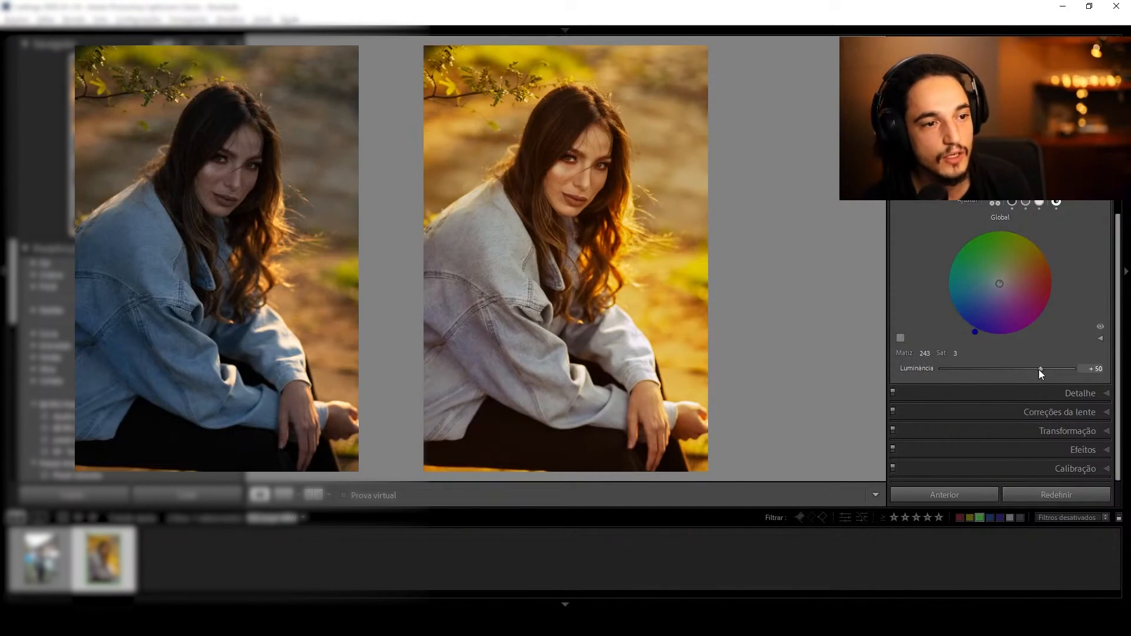
pyautogui.moveTo(1049, 371); pyautogui.dragTo(1044, 372)
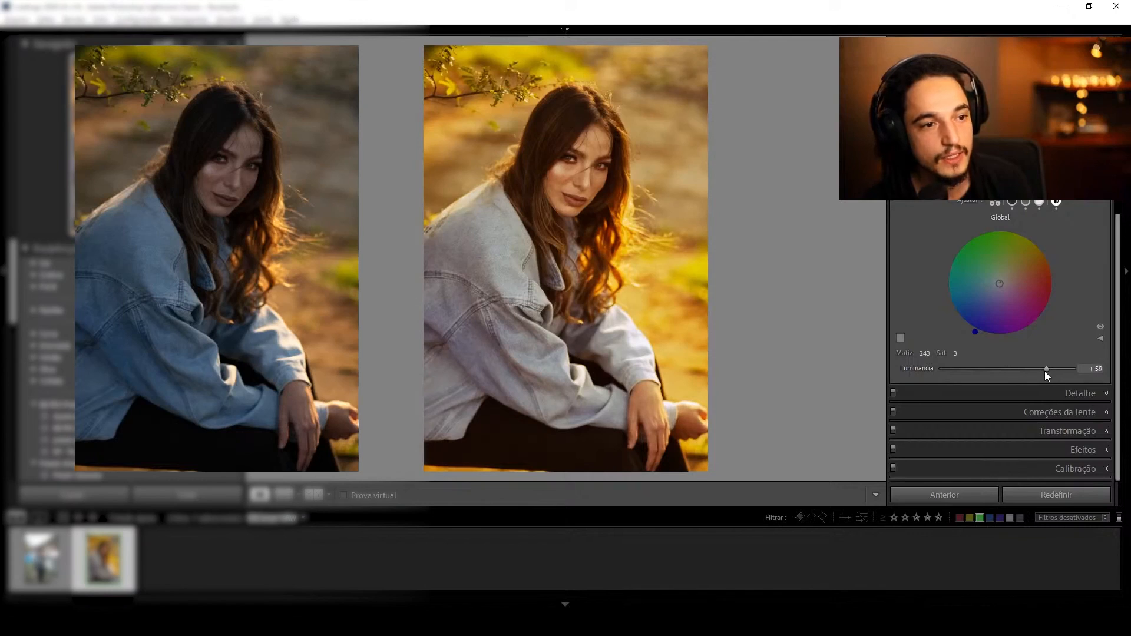
pyautogui.click(1092, 199)
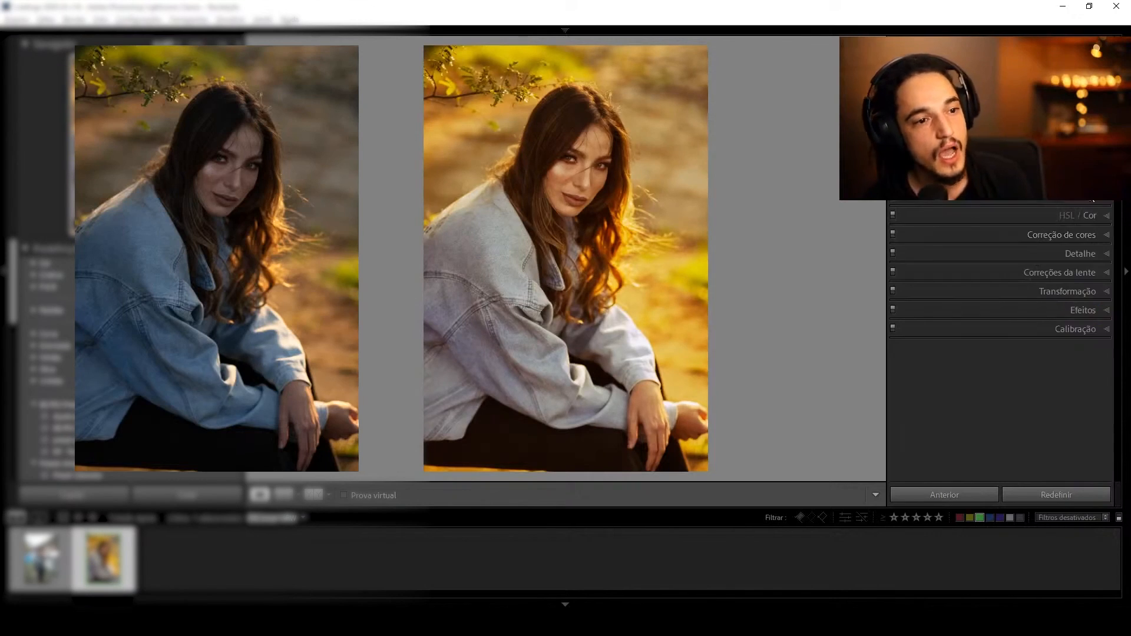
# - Add a post-crop vignette with intensity (Intensidade) -17, midpoint (Ponto médio) 28 and feather (Difusão) 73
pyautogui.click(1083, 308)
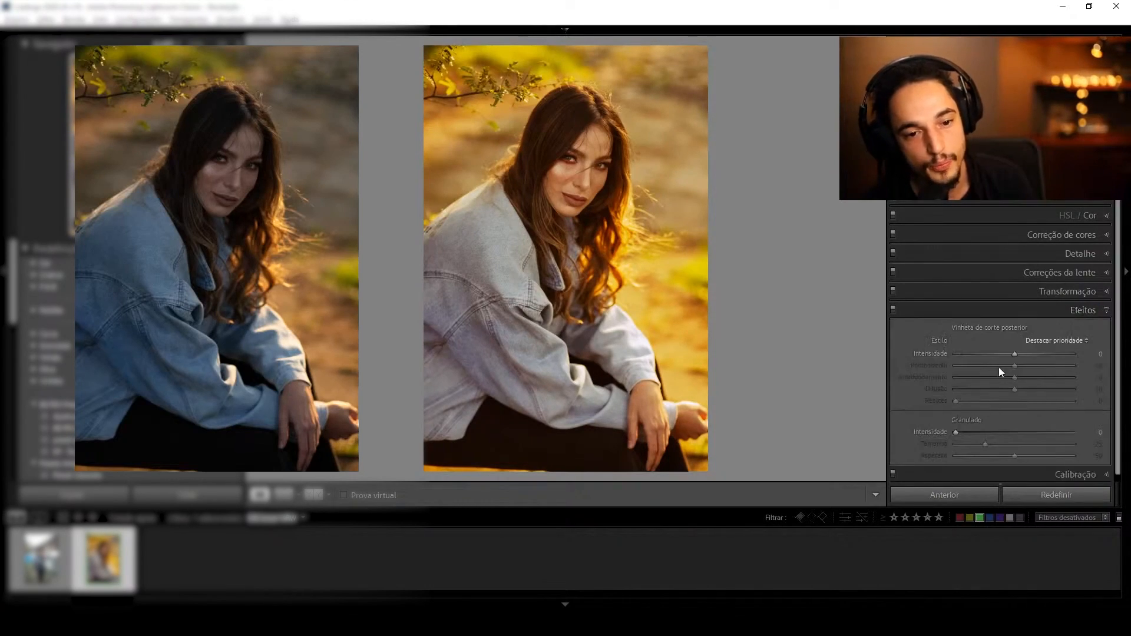
pyautogui.moveTo(1018, 357); pyautogui.dragTo(1010, 362)
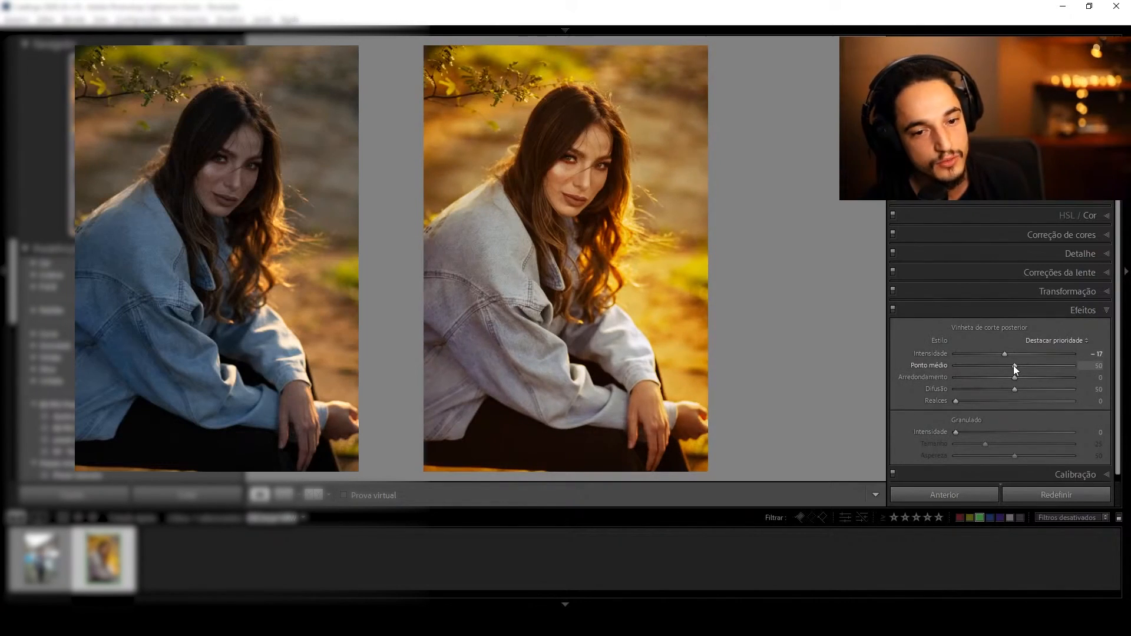
pyautogui.moveTo(1001, 370); pyautogui.dragTo(1031, 390)
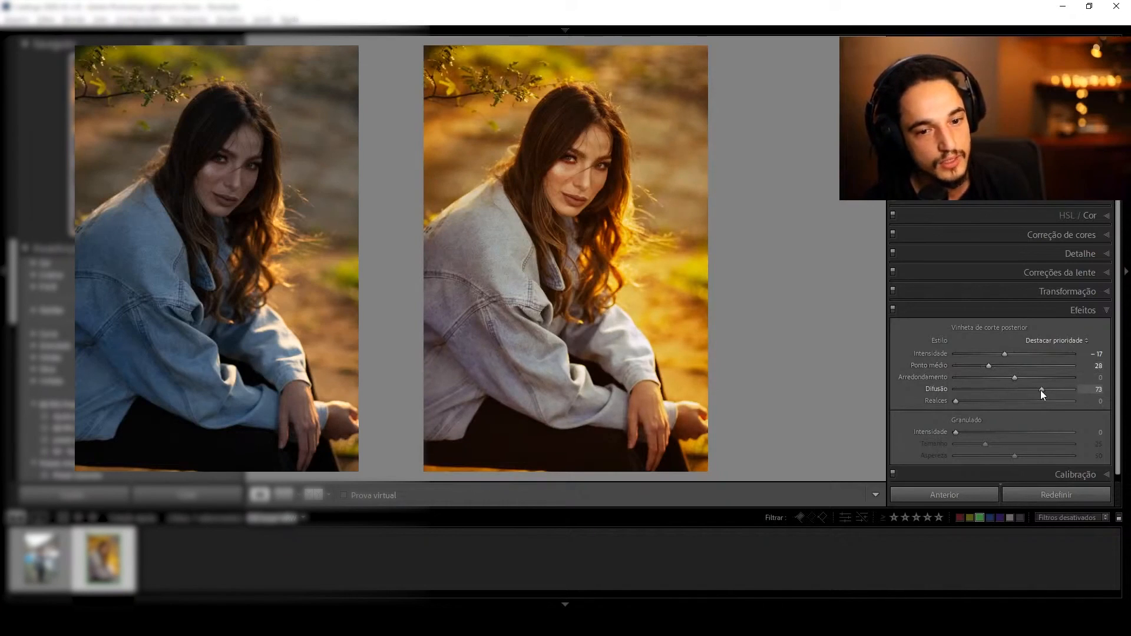
pyautogui.click(1088, 318)
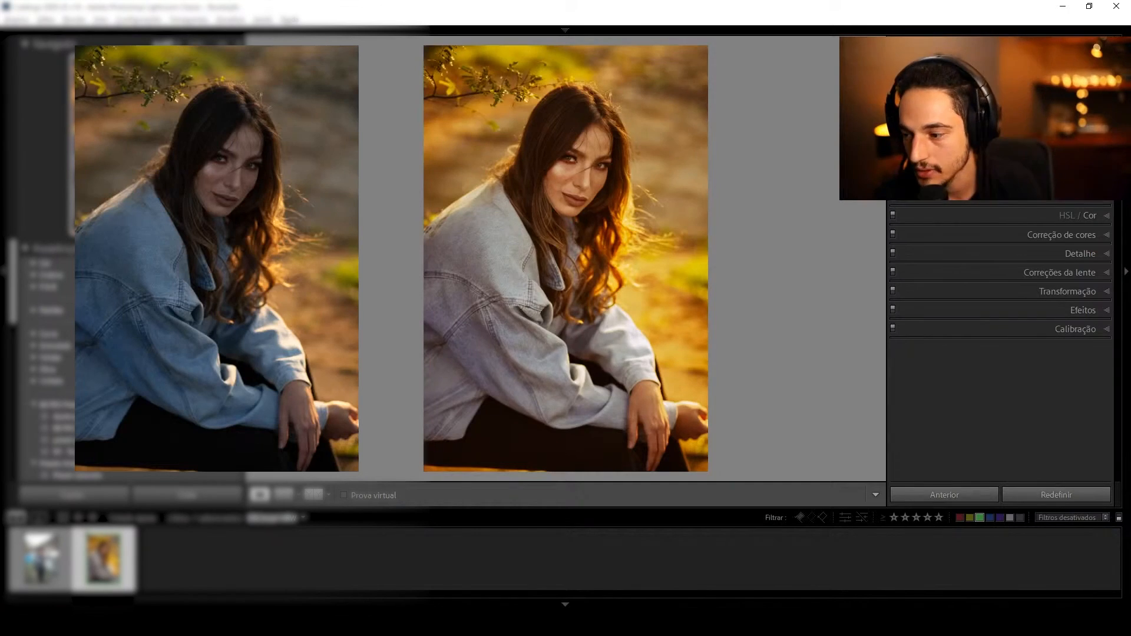
pyautogui.scroll(5, 990, 323)
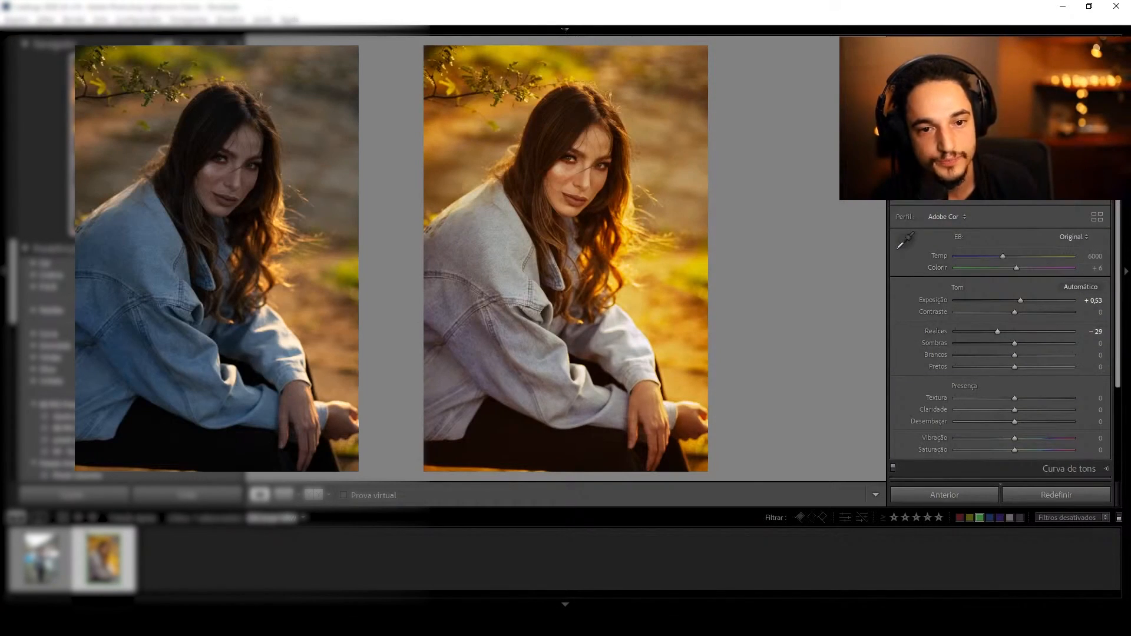
pyautogui.scroll(-5, 966, 313)
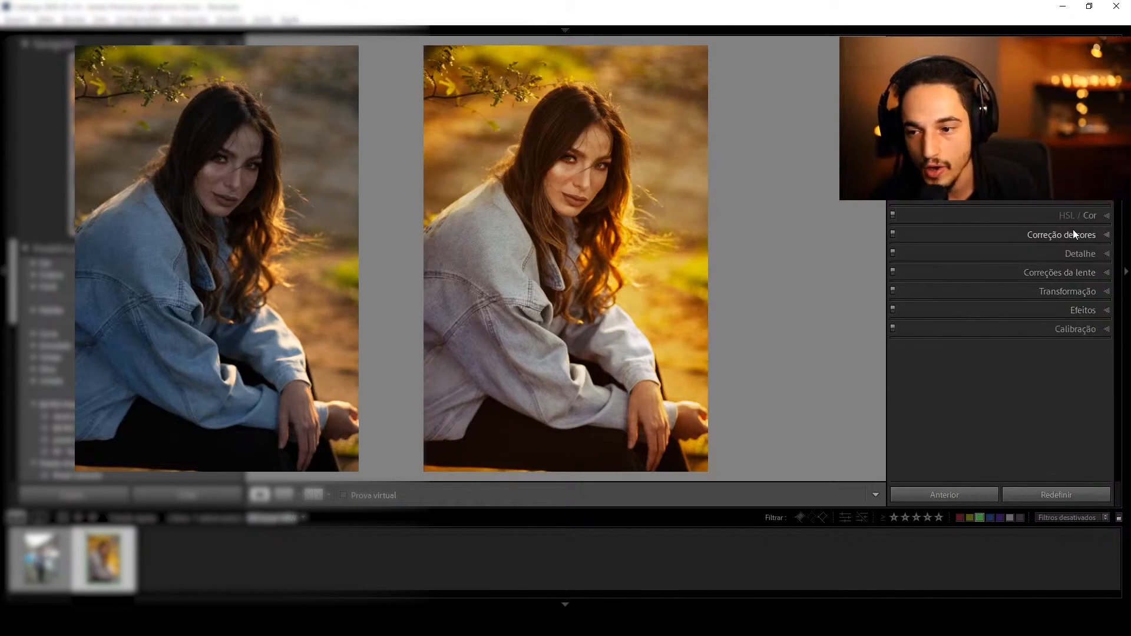
pyautogui.click(1084, 311)
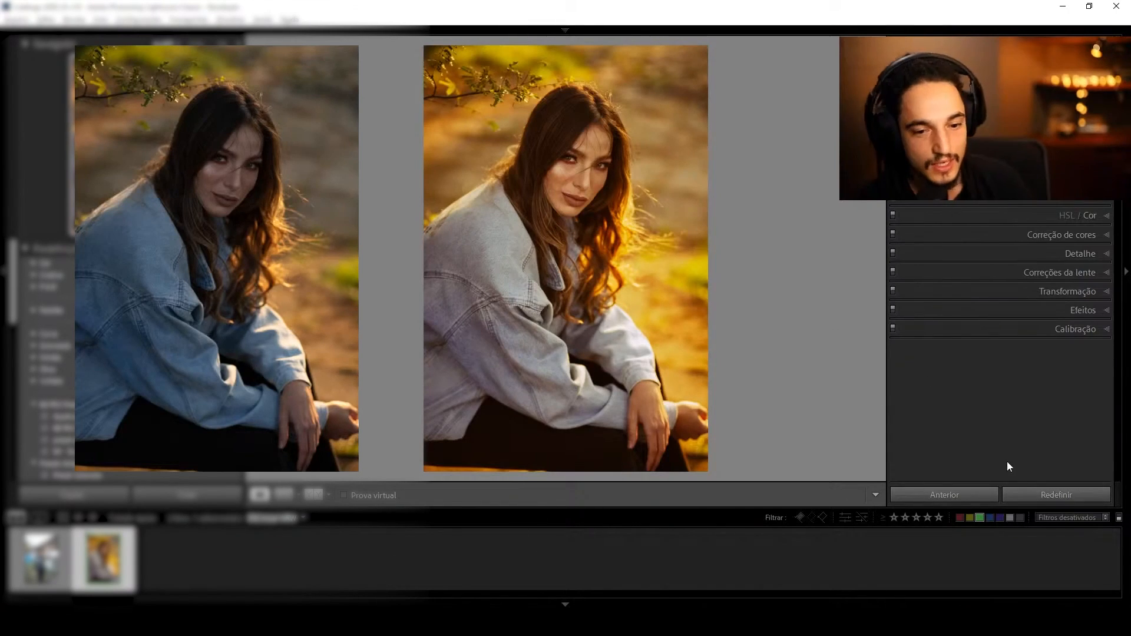
# - Reset all of the portrait's develop adjustments to compare with the unedited photo, and undo the reset
pyautogui.click(1038, 495)
pyautogui.hotkey('ctrl', 'z')
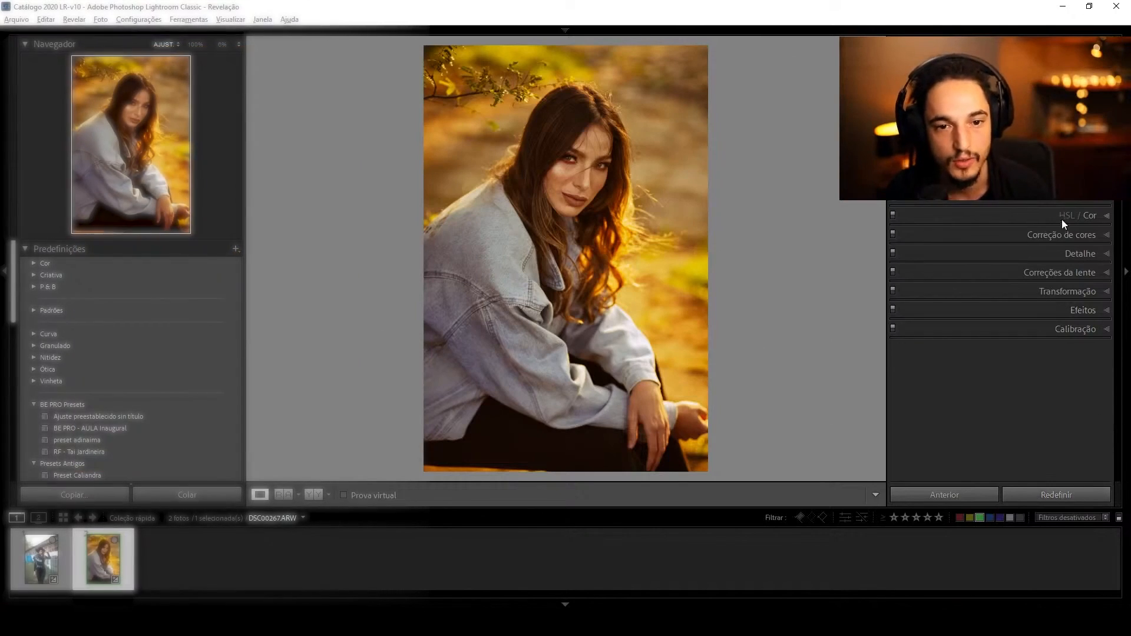
pyautogui.click(1061, 222)
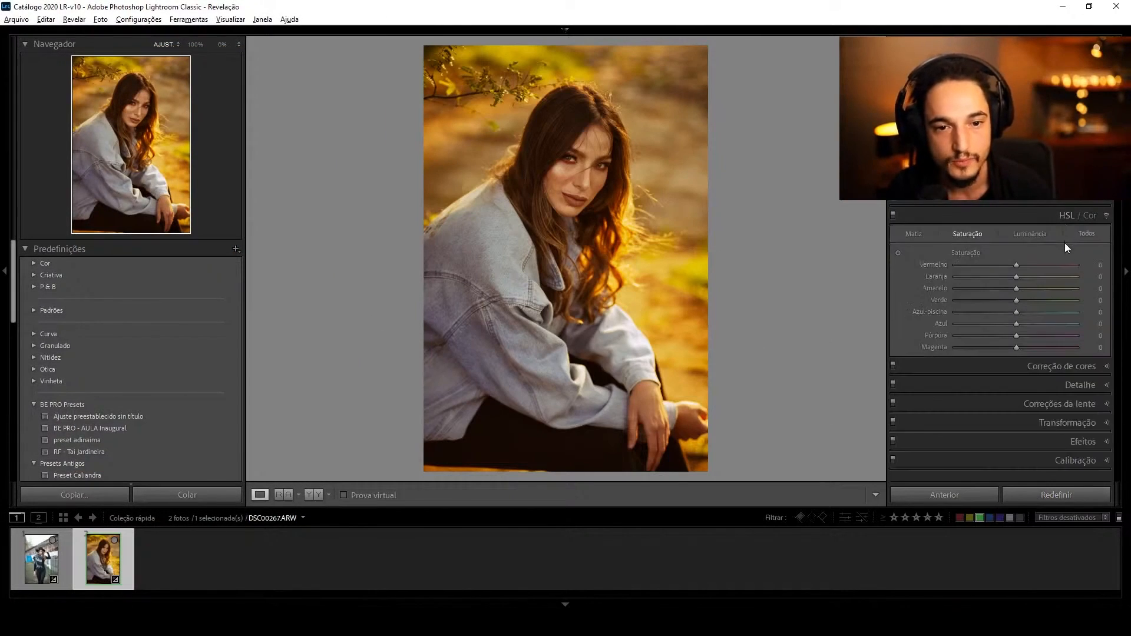
pyautogui.click(1090, 215)
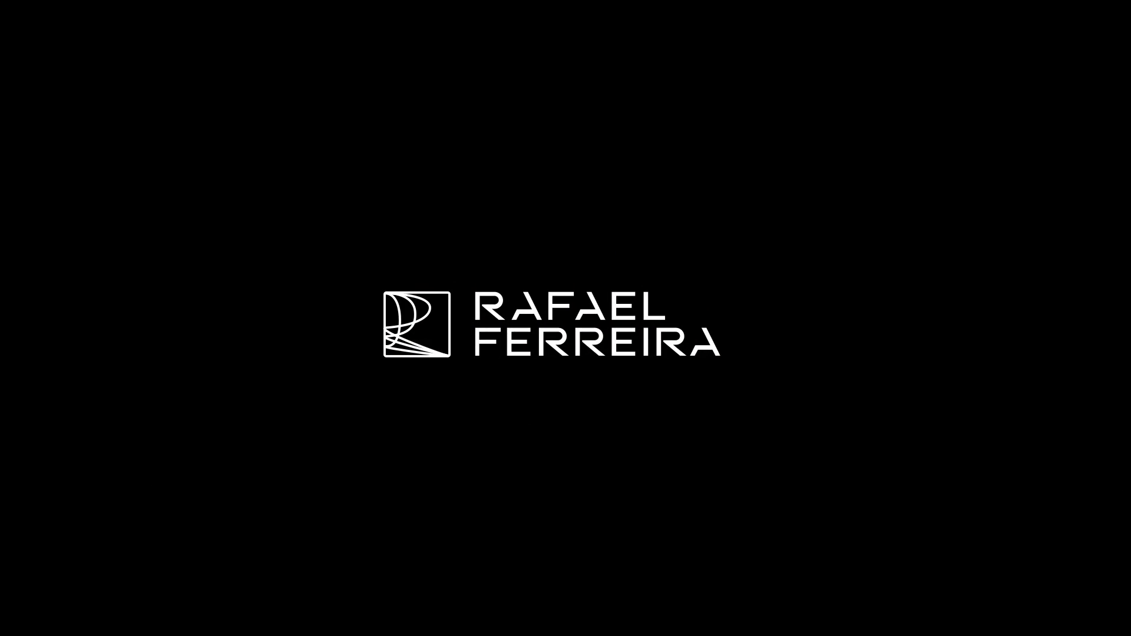